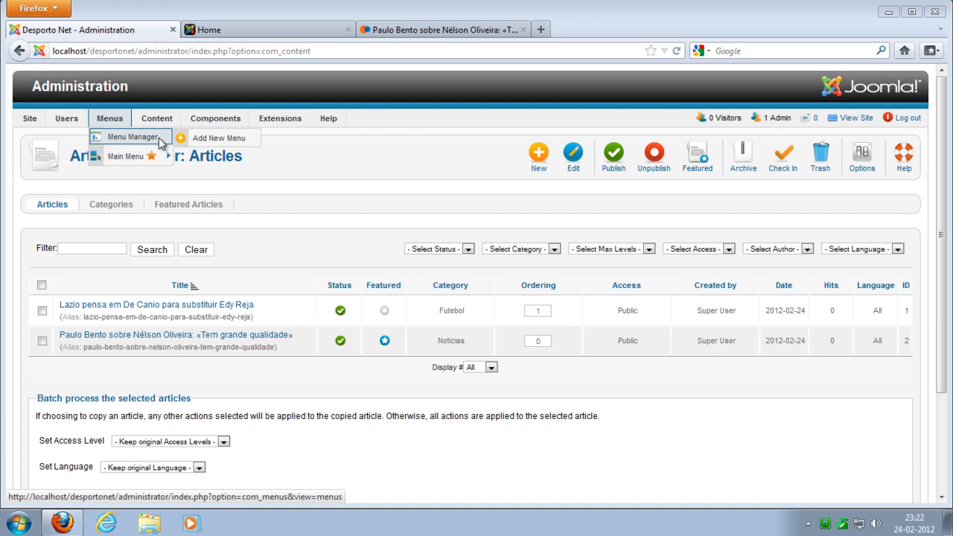
Step: Open the Menu Manager and check the main menu on the site's home page
mouse_move(160, 161)
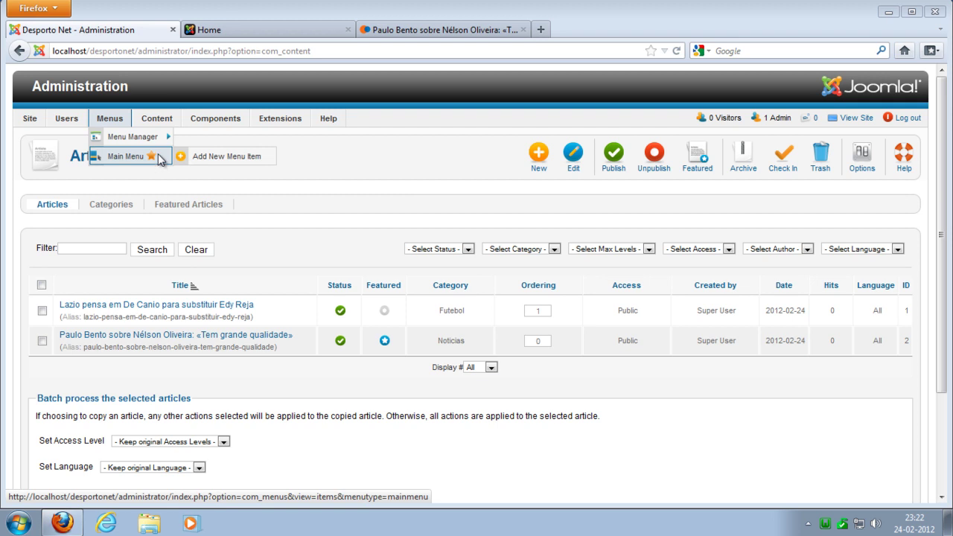
click(152, 139)
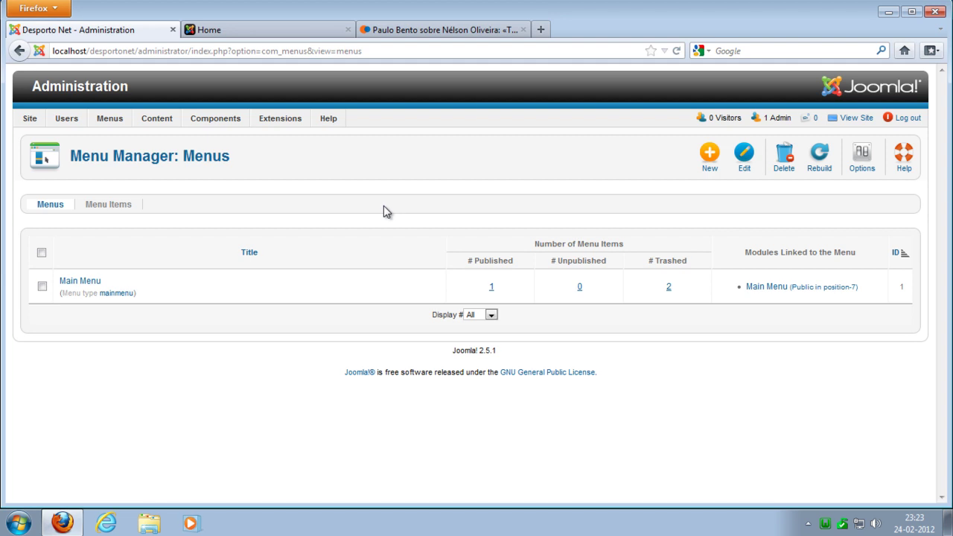
click(271, 31)
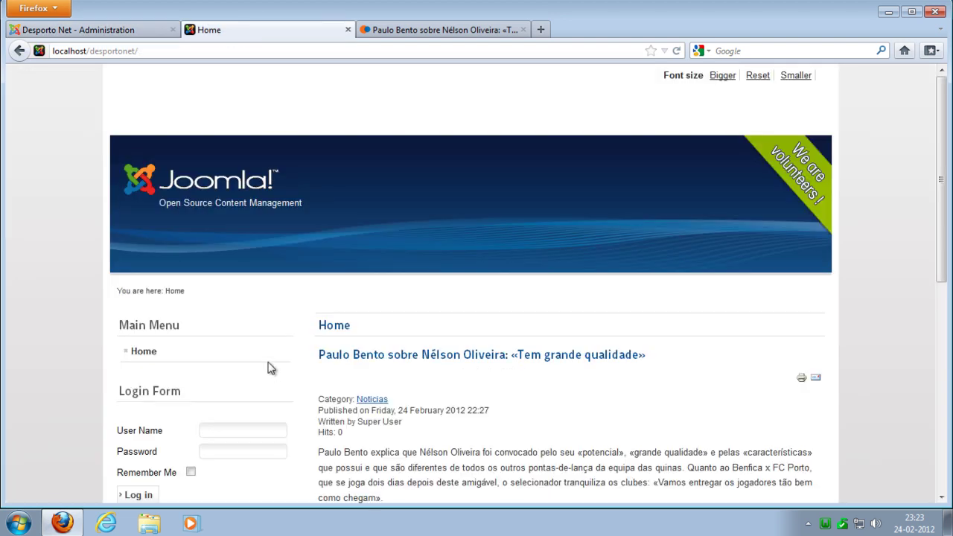
click(135, 29)
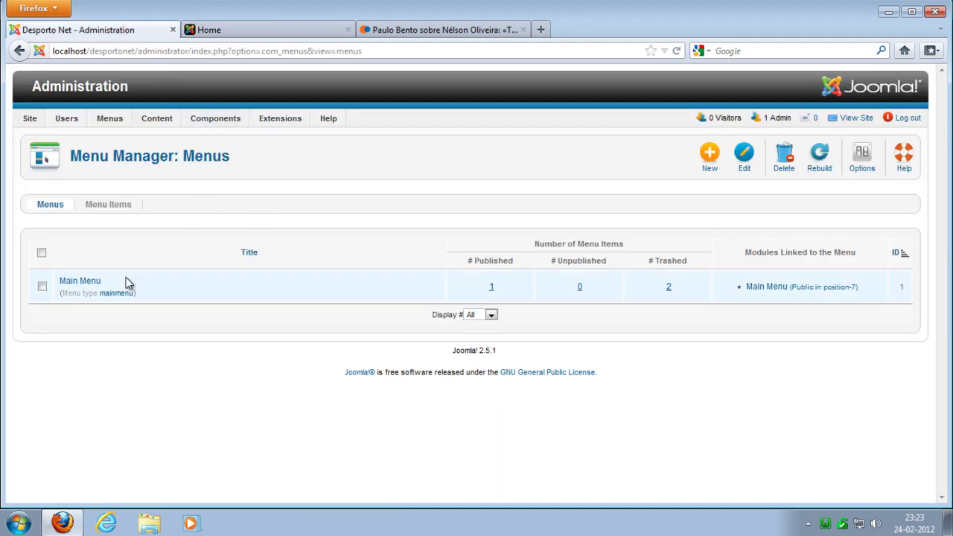
Step: View the menu items of the Main Menu and return to the list of menus
drag(123, 282, 63, 268)
click(99, 206)
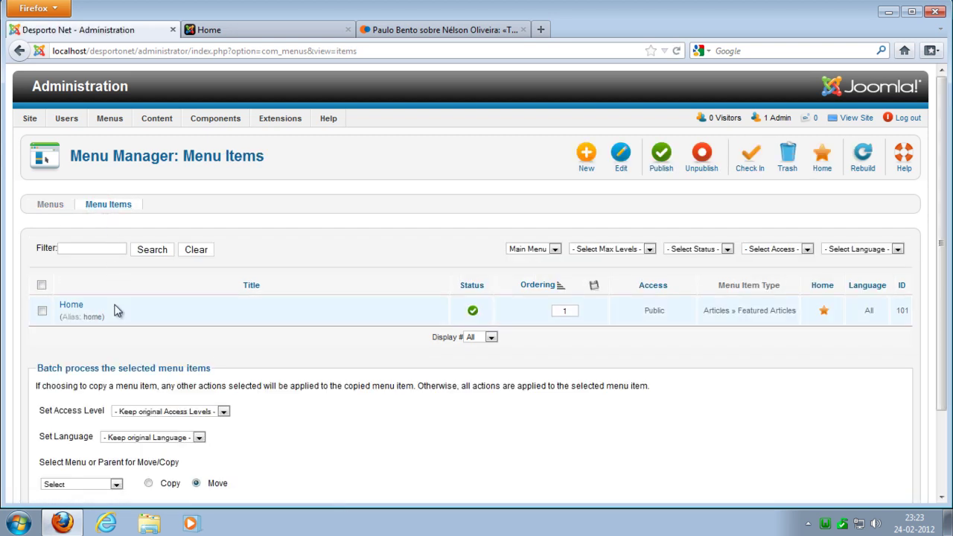
click(48, 205)
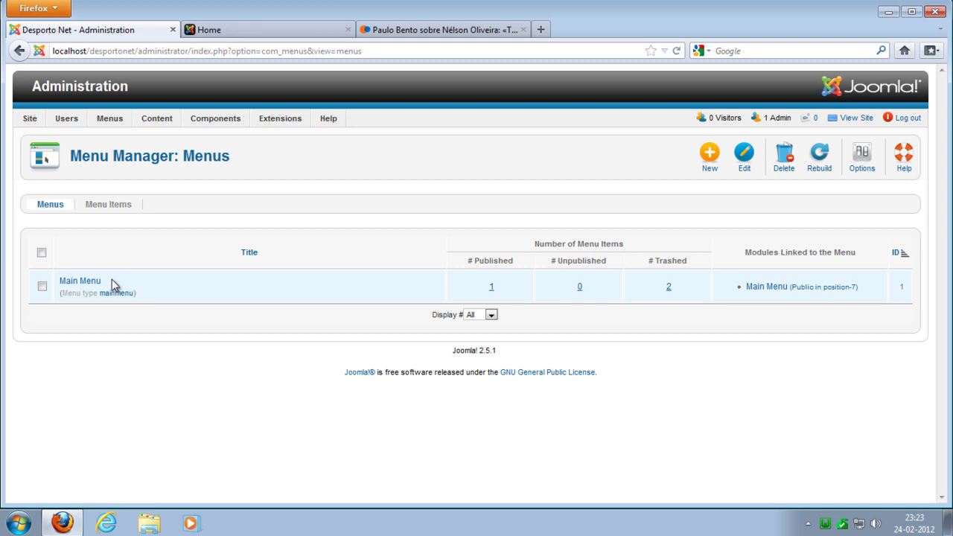
Step: Examine the Main Menu's title, linked module and position, and compare them with the menu shown on the site's home page
drag(108, 283, 60, 284)
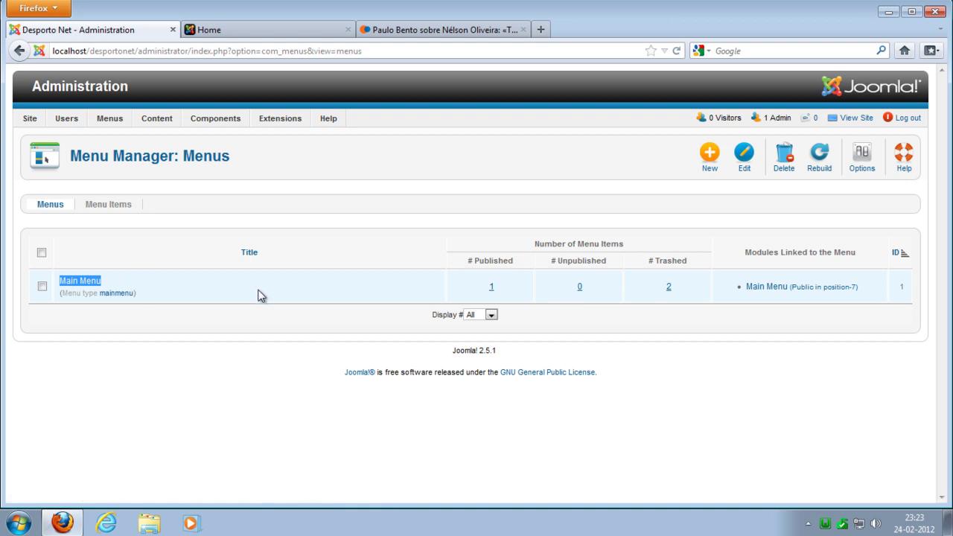
drag(742, 251, 780, 252)
drag(744, 294, 789, 296)
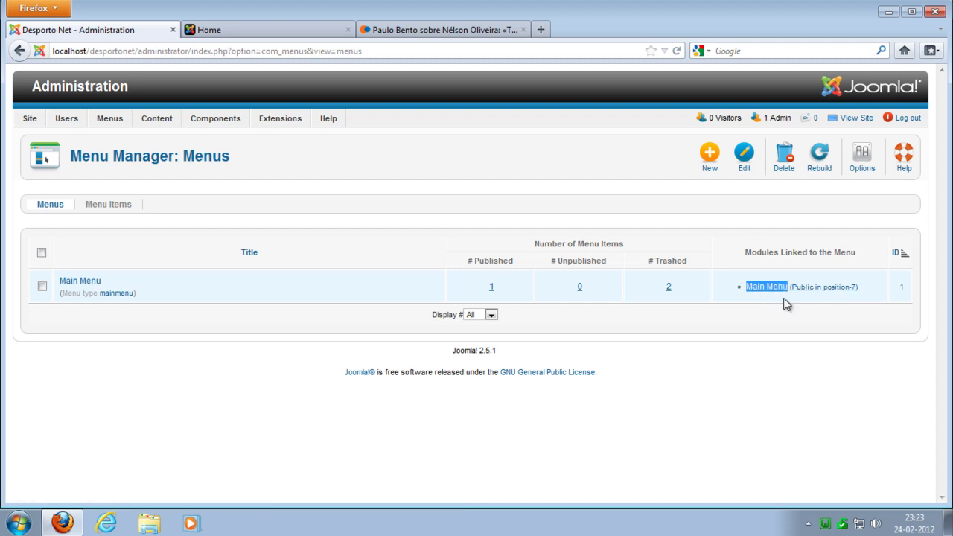
drag(788, 296, 861, 302)
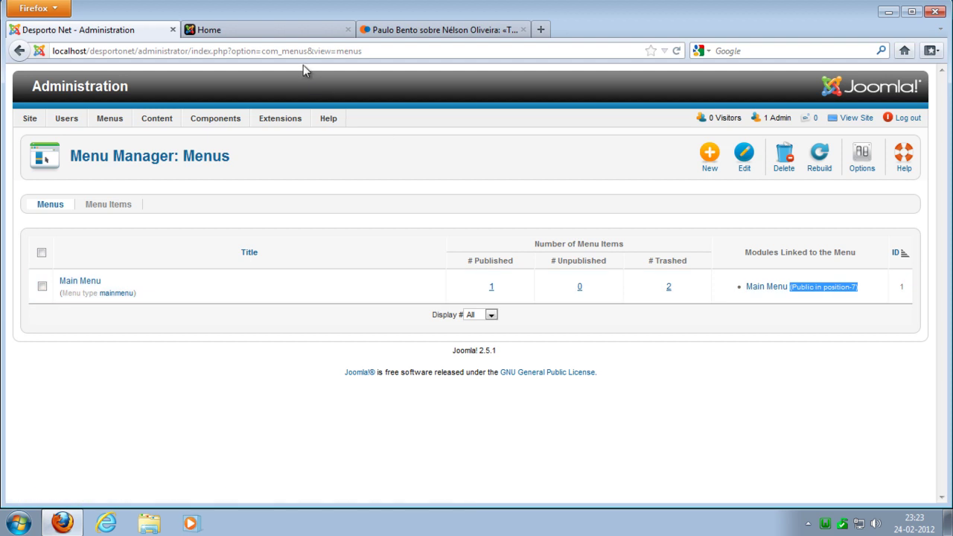
click(290, 34)
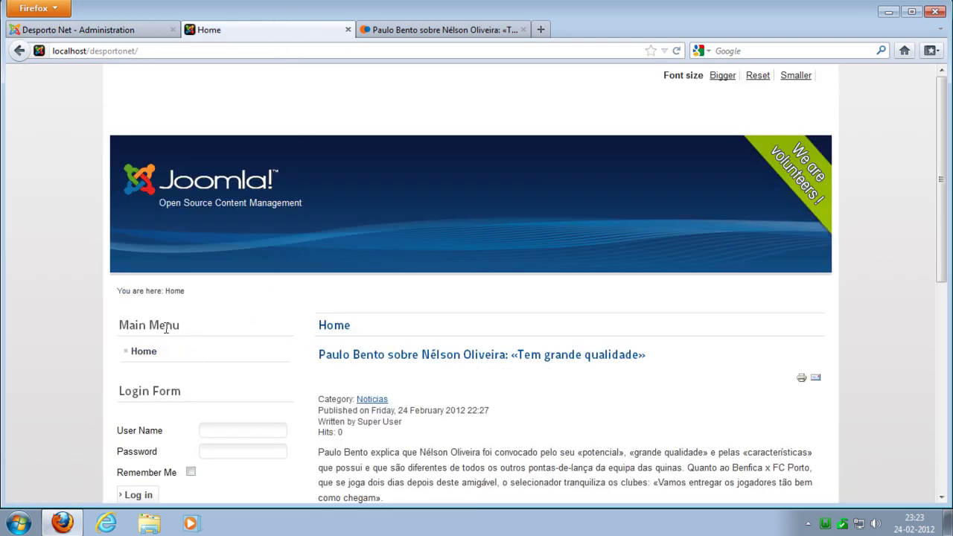
drag(117, 327, 153, 353)
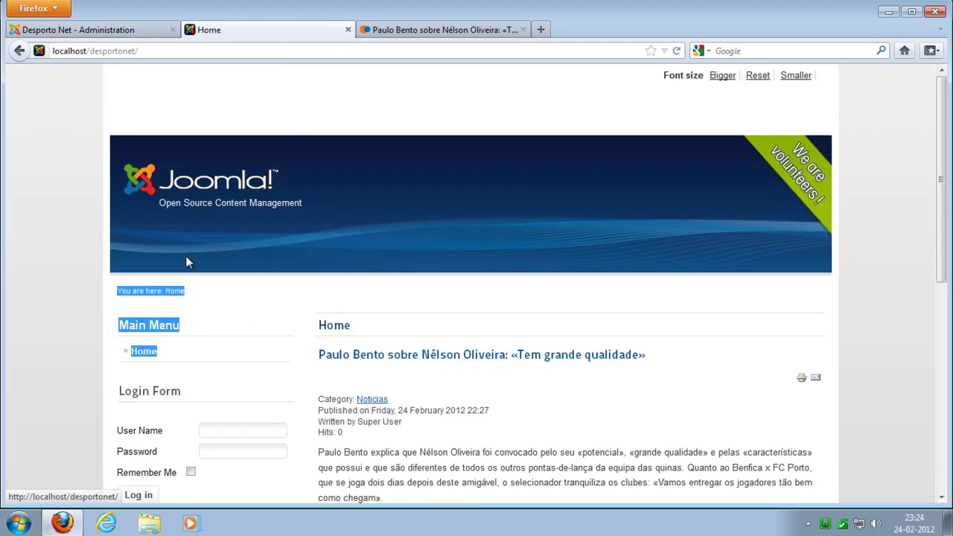
click(128, 30)
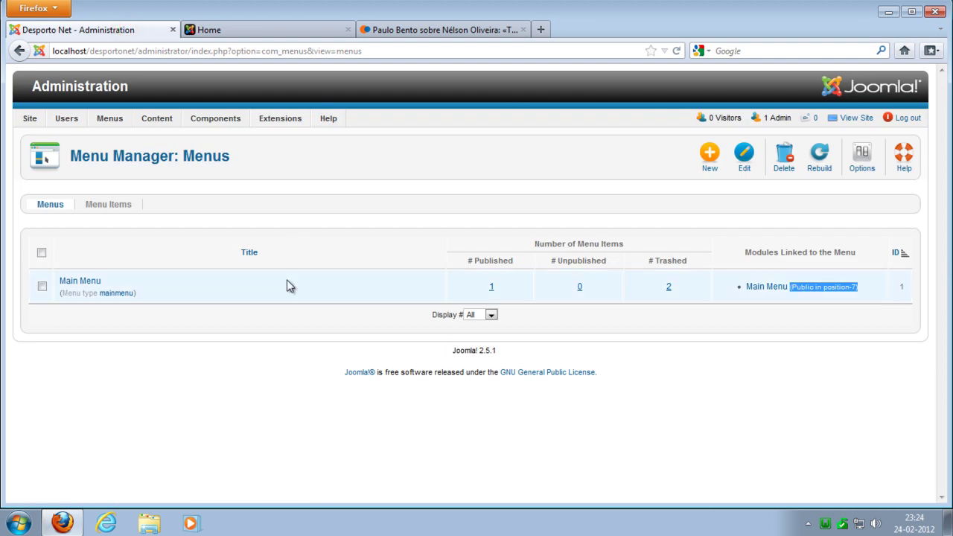
click(196, 291)
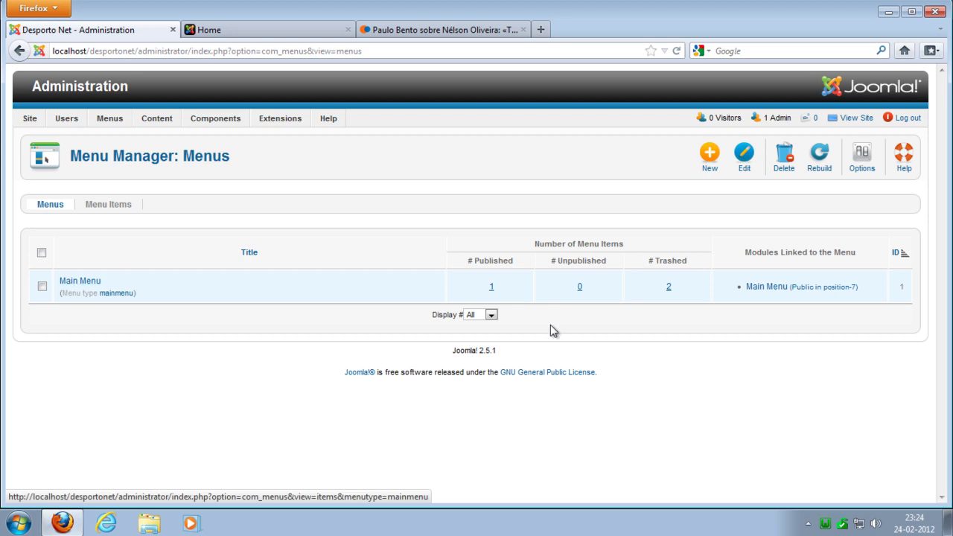
Step: Rename the Main Menu as "Menu1" and save it
click(41, 288)
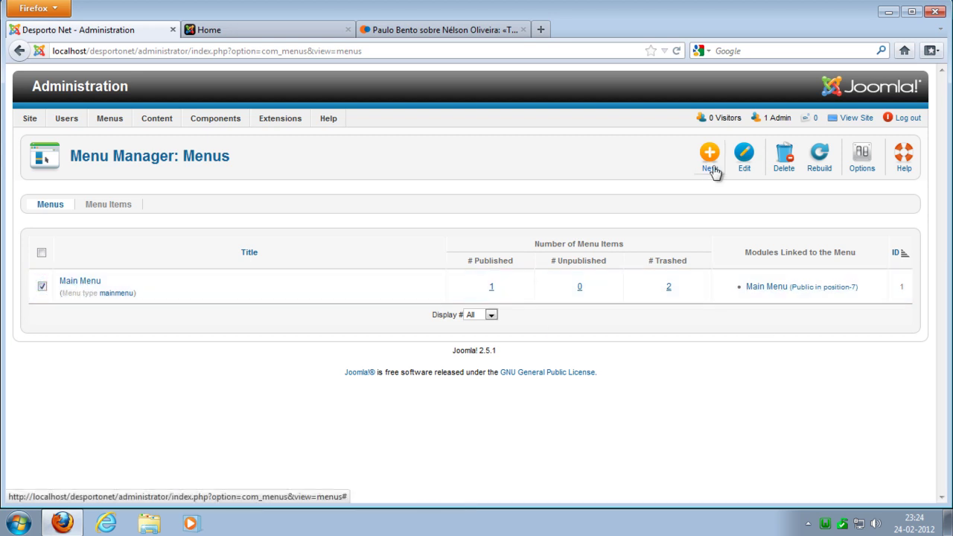
click(745, 155)
drag(212, 234, 98, 199)
text(Menu1)
click(347, 285)
click(759, 161)
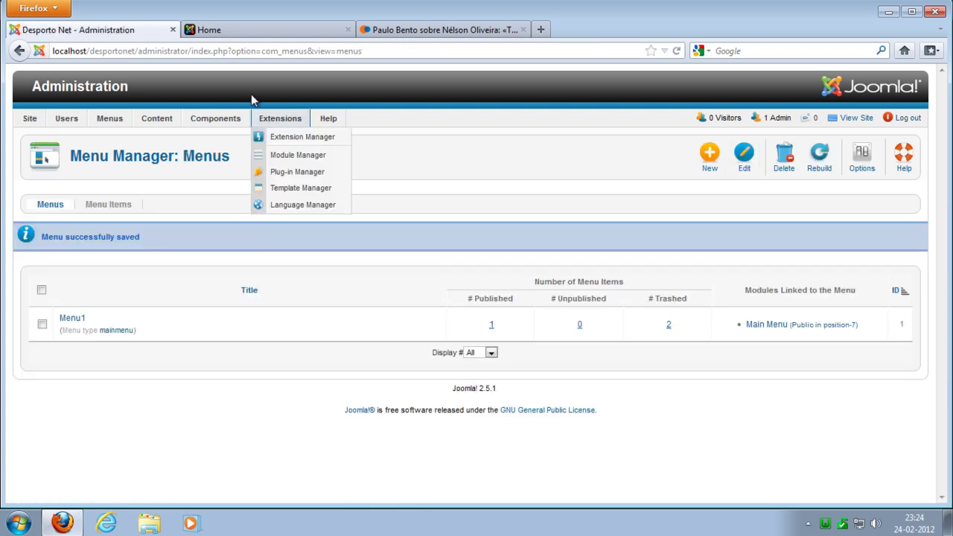
Step: Reload the site's home page to check the menu heading, and return to the administration page
click(241, 32)
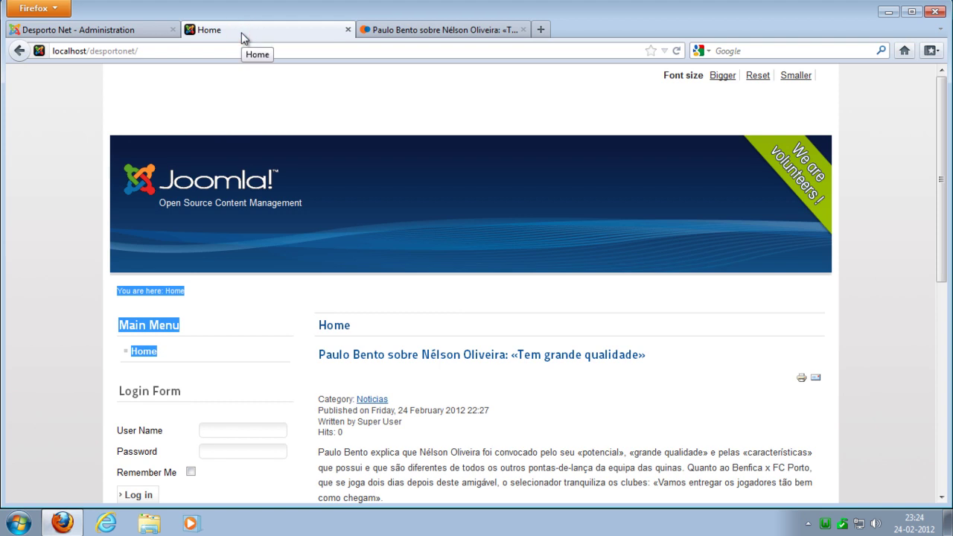
key(F5)
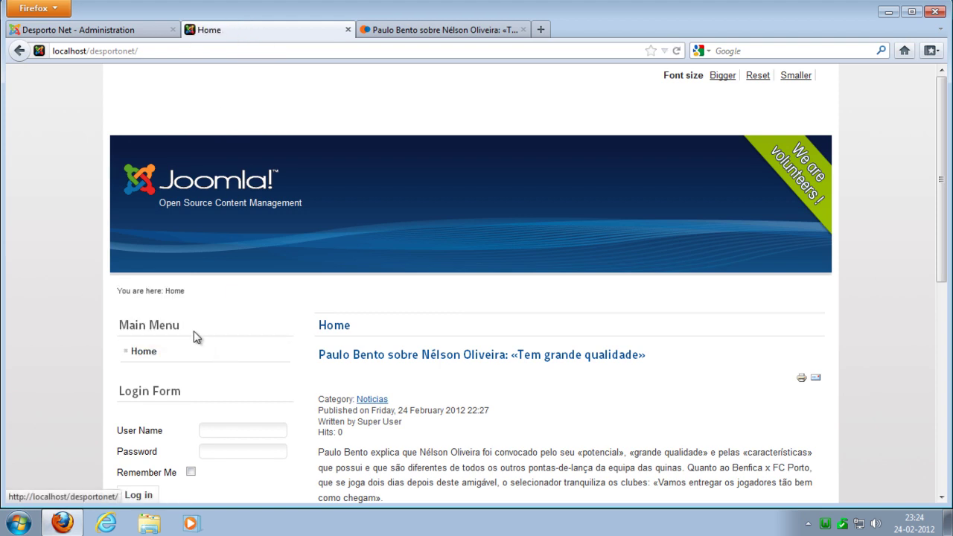
click(120, 31)
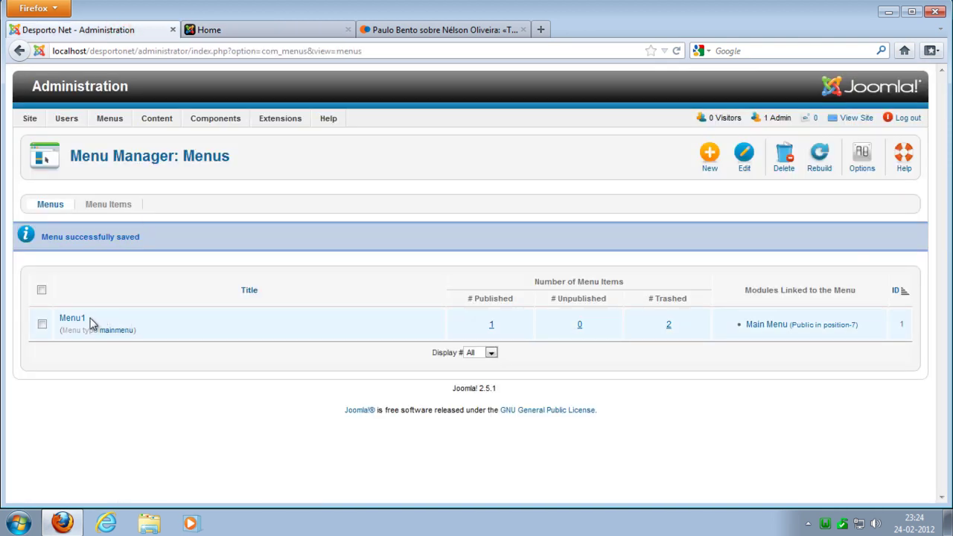
Step: Open the Main Menu module linked to Menu1 and set its title to "Menu Principal"
click(762, 328)
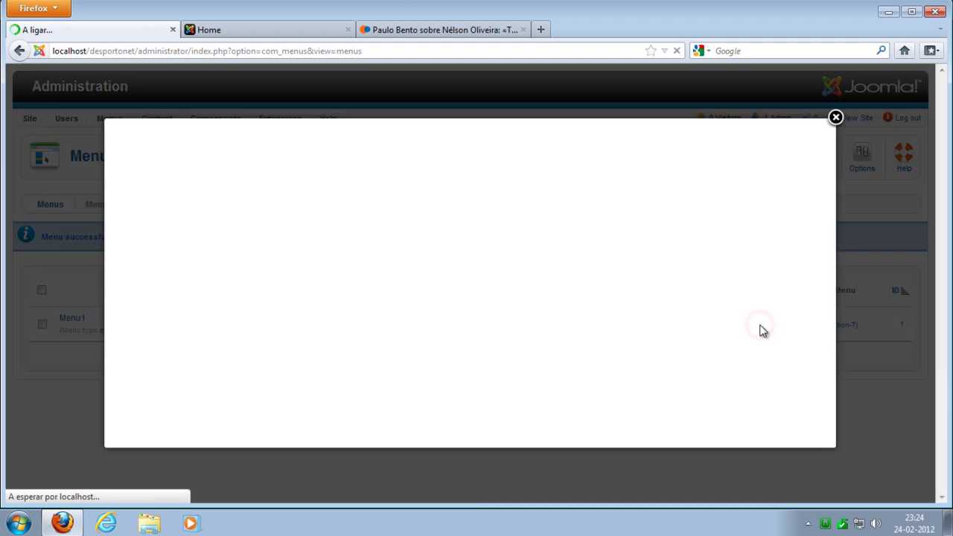
drag(310, 184, 123, 168)
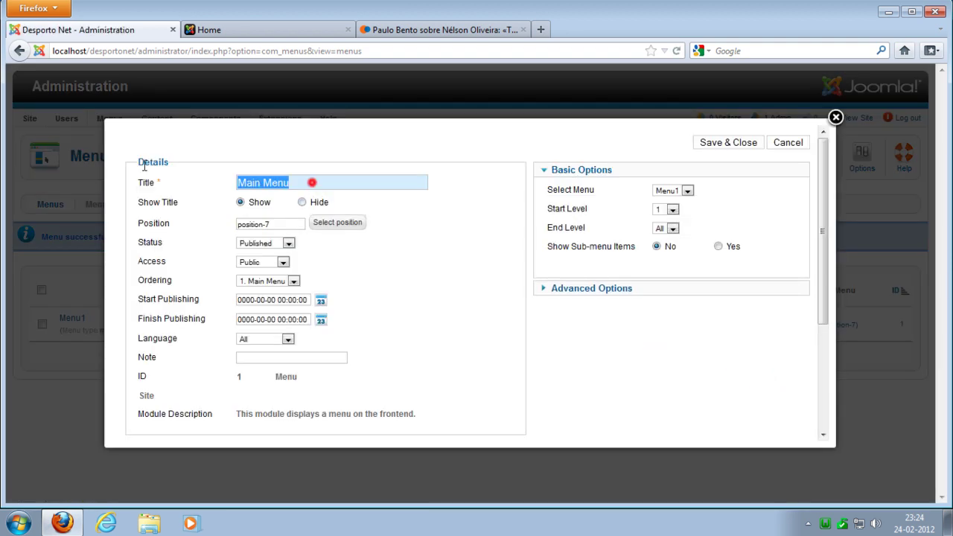
text(Men)
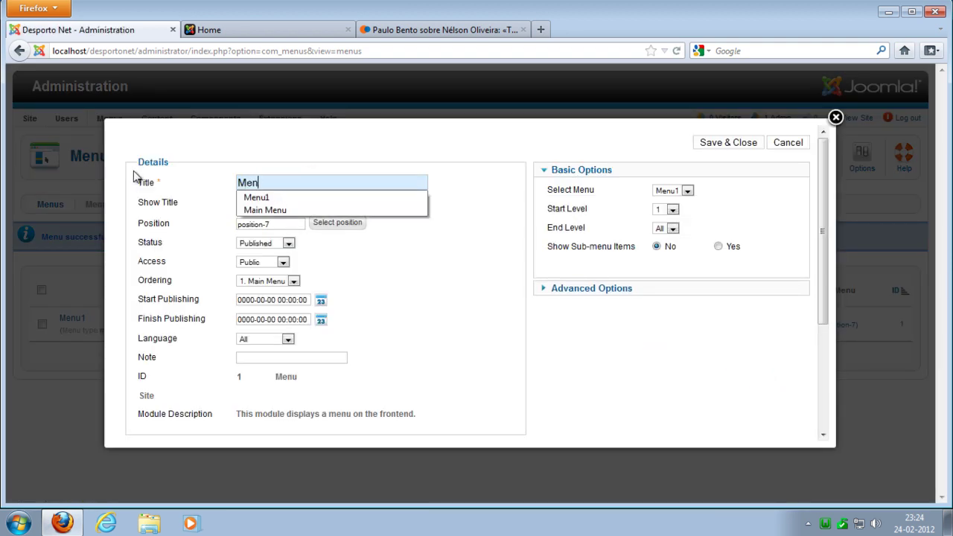
text(u Principal)
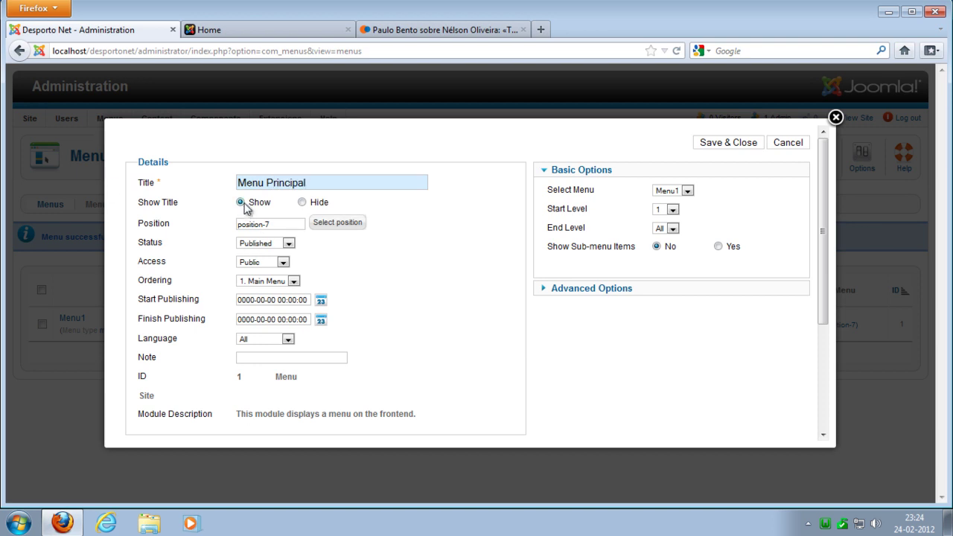
Step: Examine the module's position, access level, ordering and start publishing settings
click(279, 223)
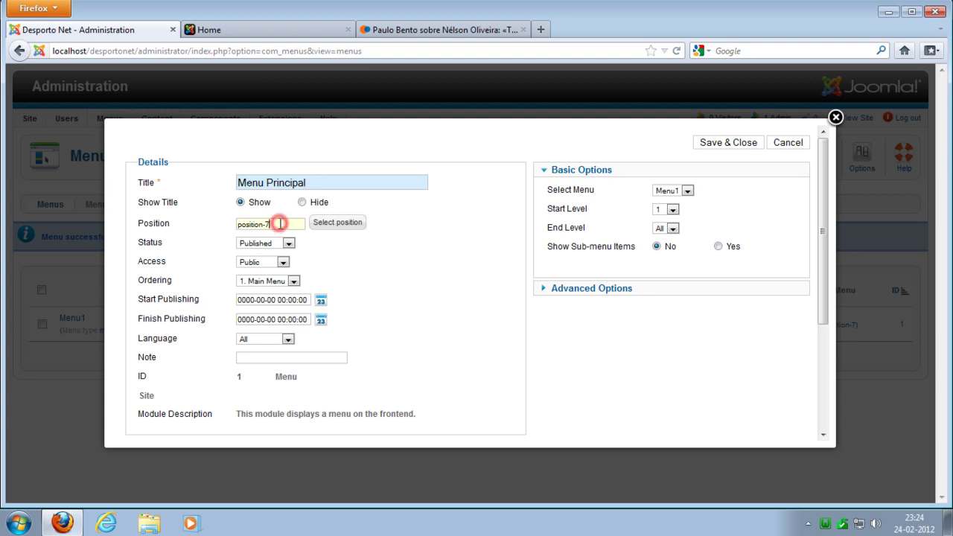
click(282, 263)
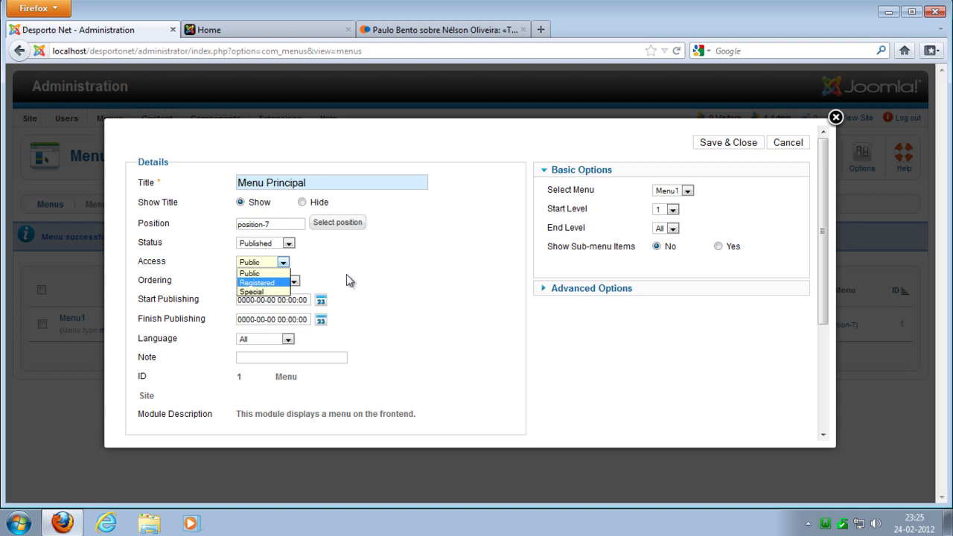
click(344, 278)
click(293, 282)
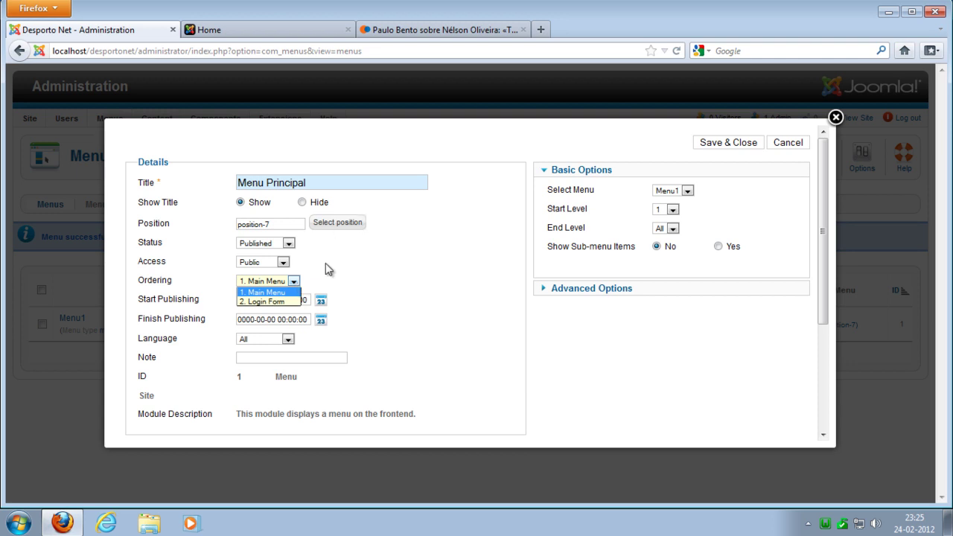
click(393, 285)
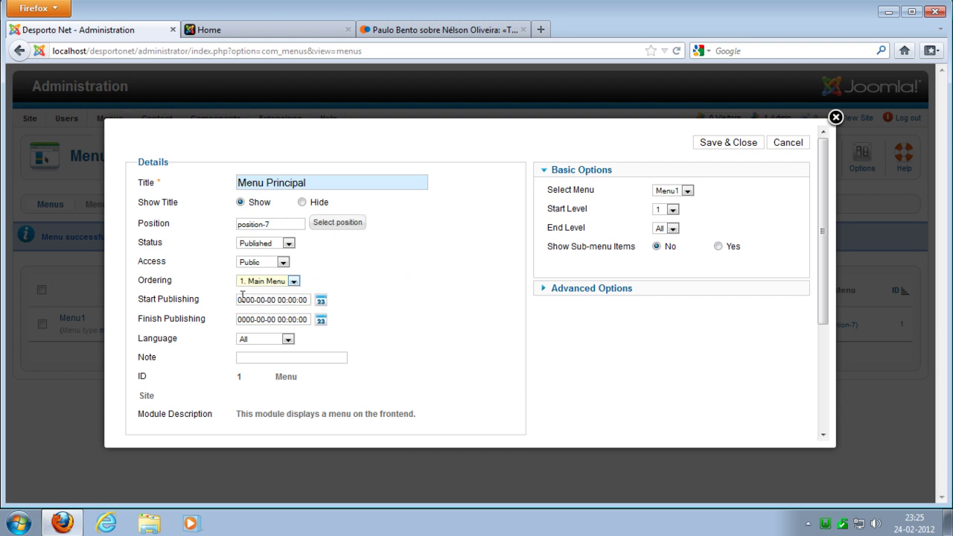
drag(236, 299, 314, 299)
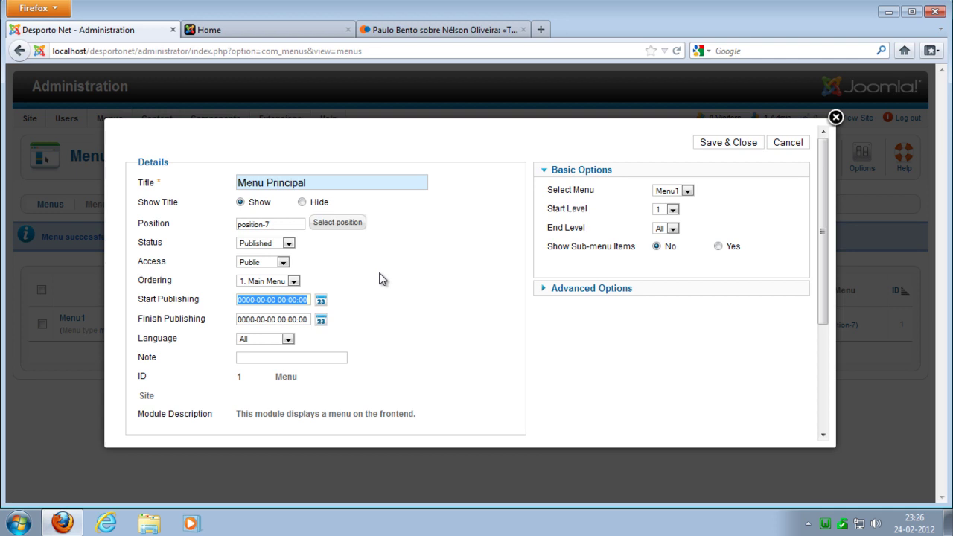
Step: Review the module's remaining settings and the options for which pages it is assigned to
scroll(409, 325, down, 2)
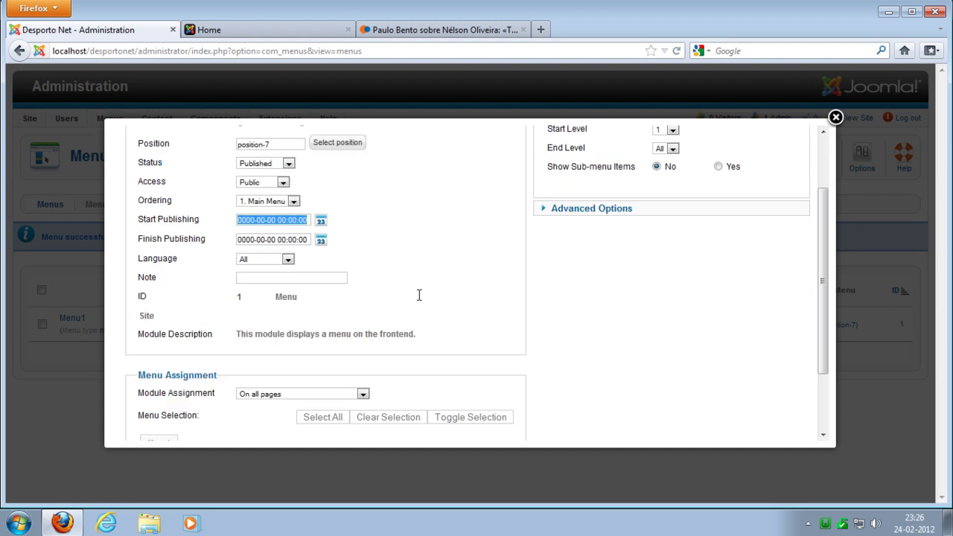
scroll(393, 238, down, 2)
scroll(394, 238, up, 2)
scroll(395, 240, up, 2)
scroll(391, 250, down, 4)
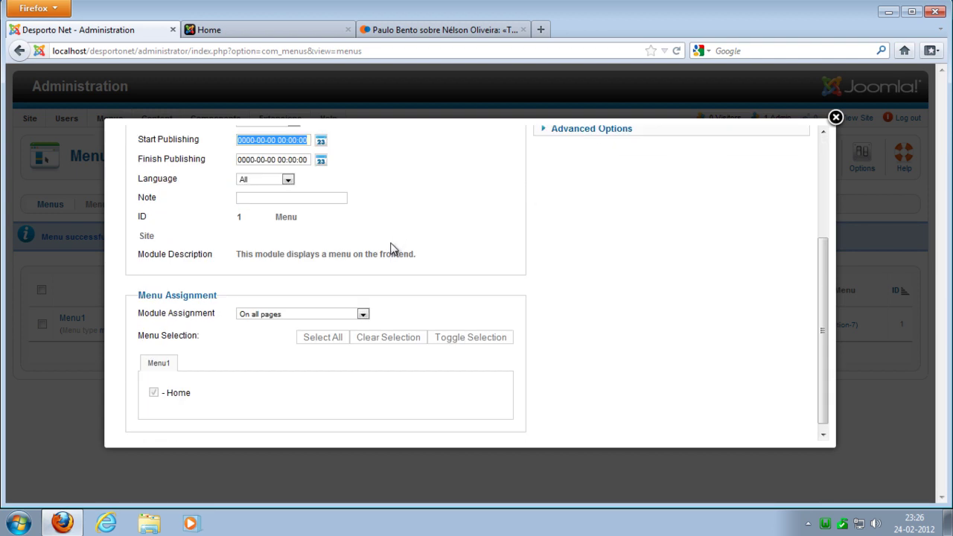
scroll(392, 248, down, 1)
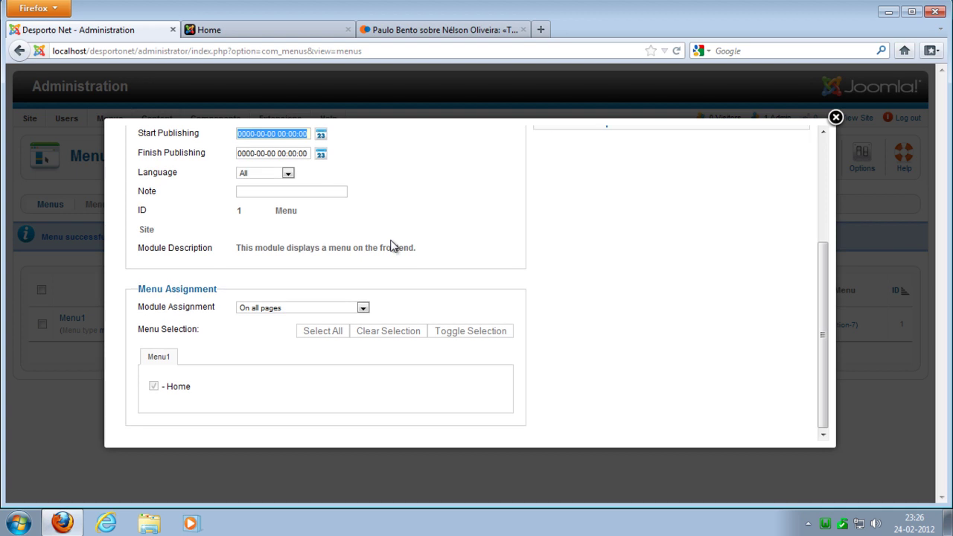
click(289, 309)
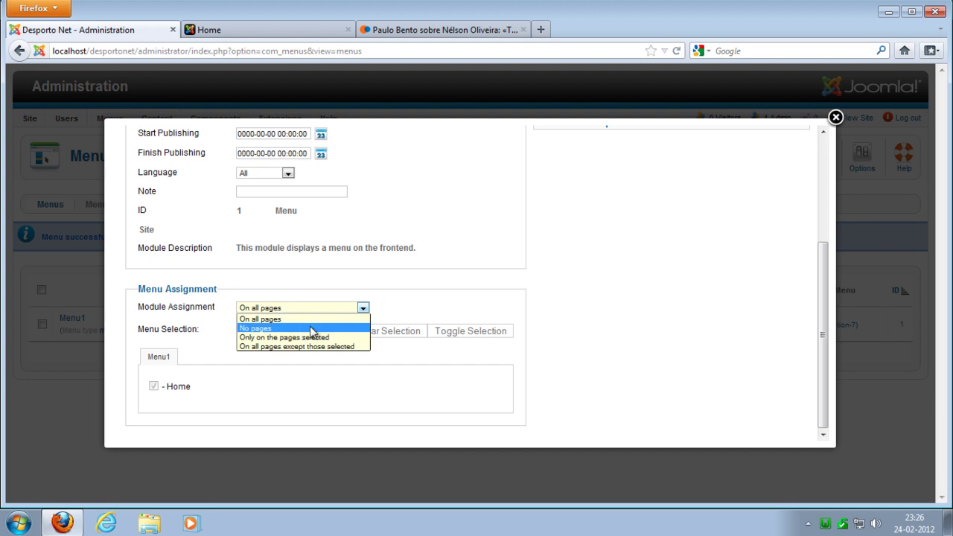
click(382, 284)
Step: Save and close the menu module, and check the Menu1 title in the menus list
scroll(432, 291, up, 4)
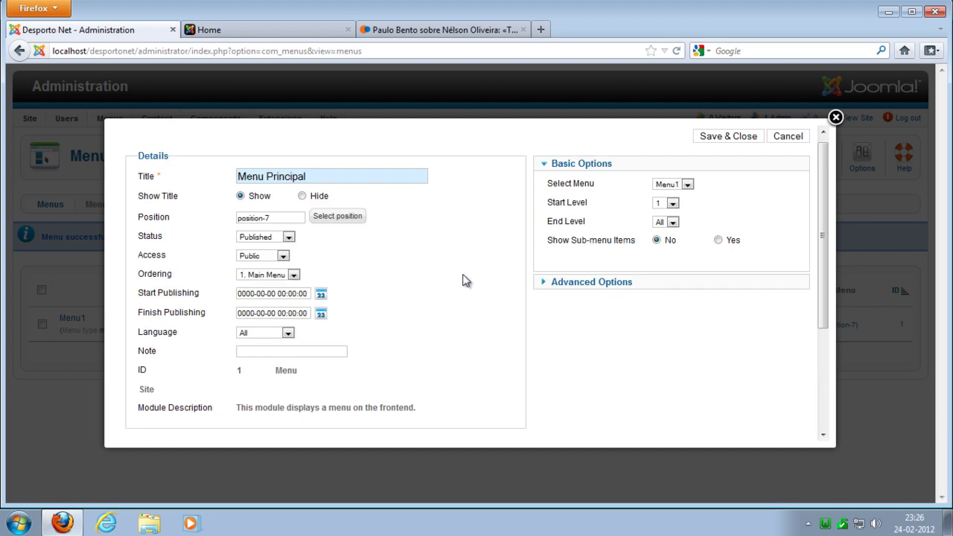
scroll(463, 279, up, 1)
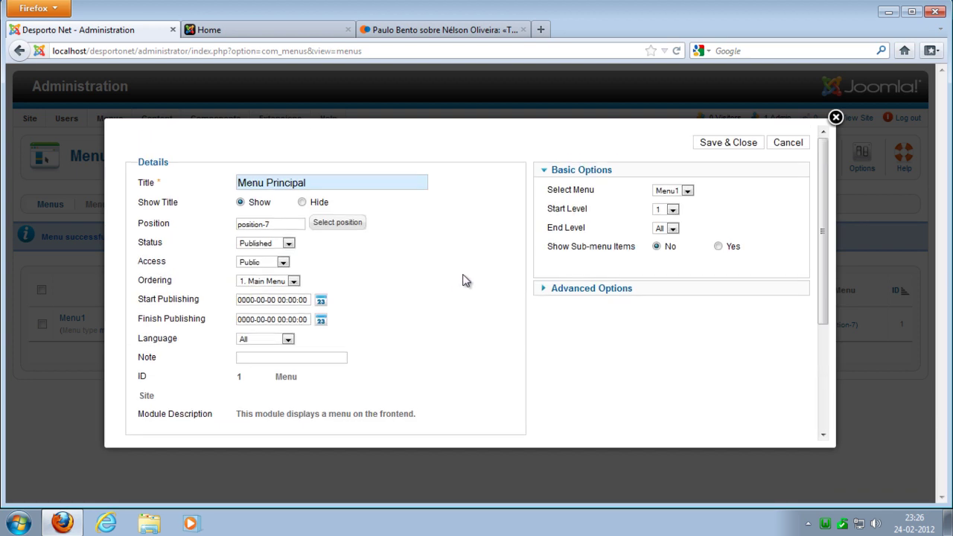
click(741, 146)
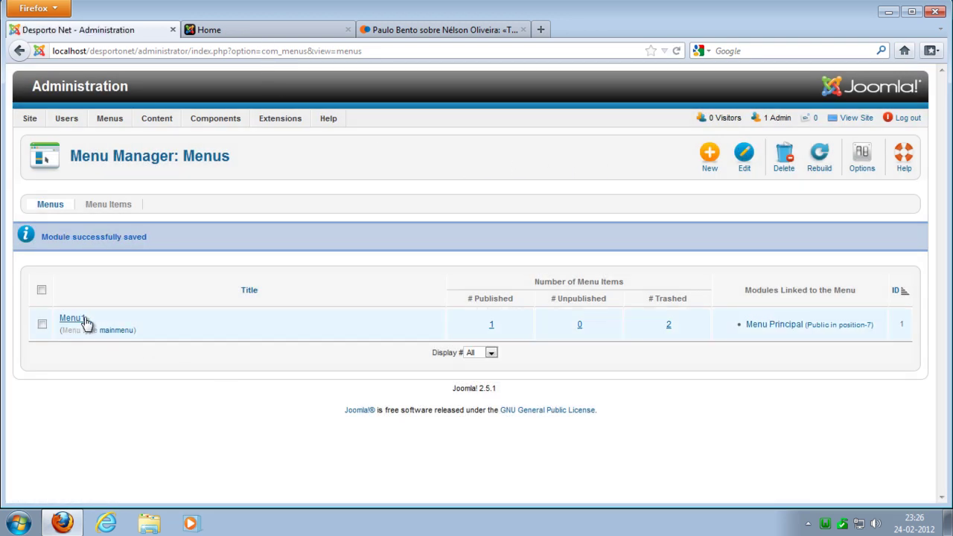
drag(91, 318, 61, 328)
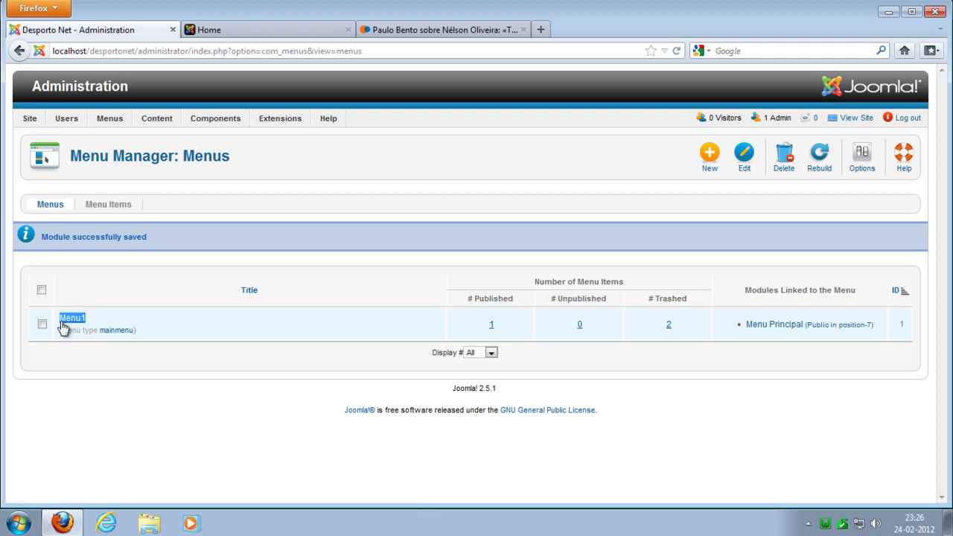
Step: Reload the site's front page and check its menu heading against the title of the module linked to Menu1
click(748, 331)
drag(747, 331, 801, 332)
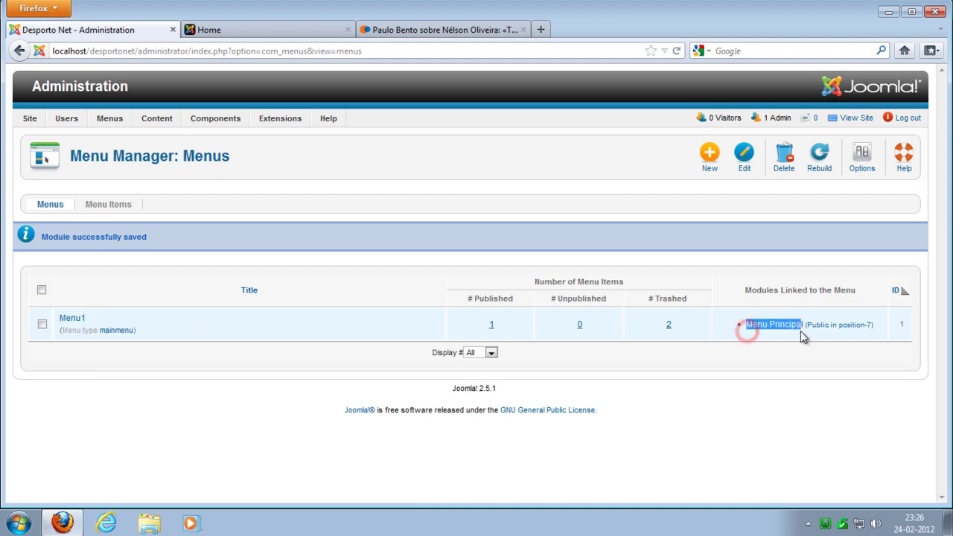
click(257, 30)
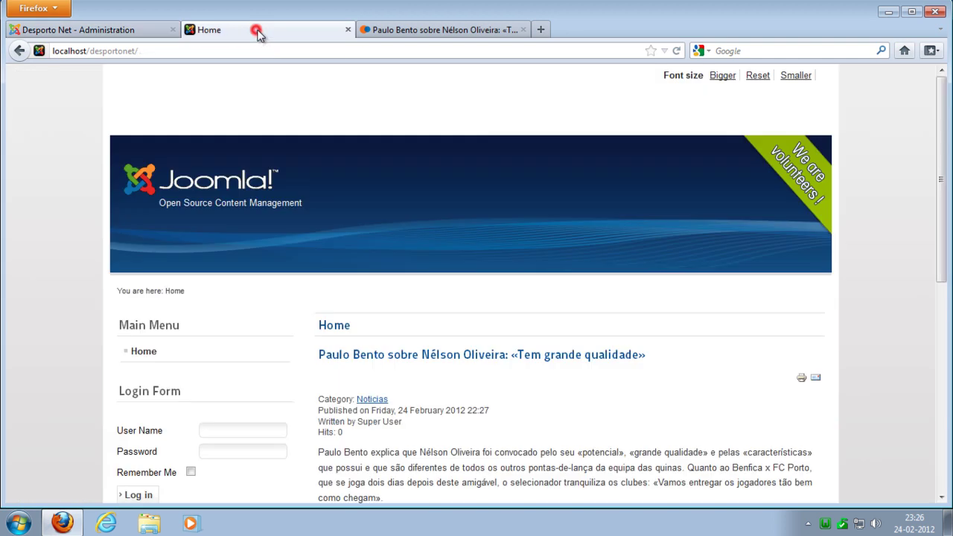
key(F5)
drag(201, 328, 119, 324)
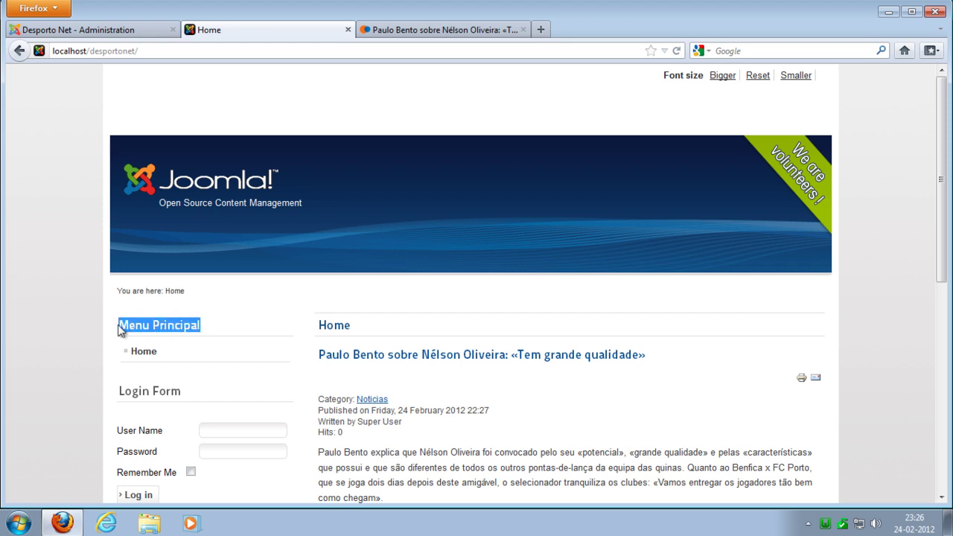
Step: Return to the administration's menus list and compare the Menu1 title with its linked module's title
click(108, 29)
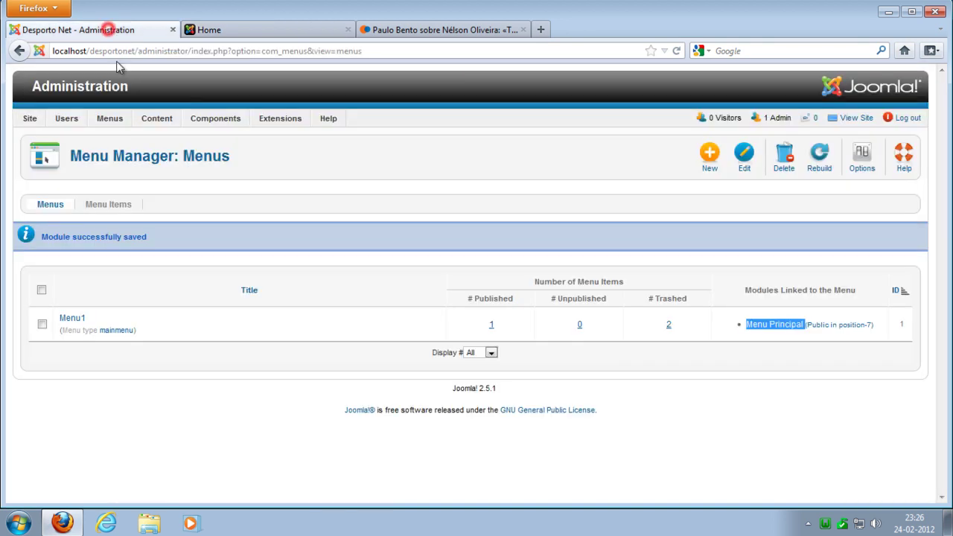
drag(97, 317, 65, 322)
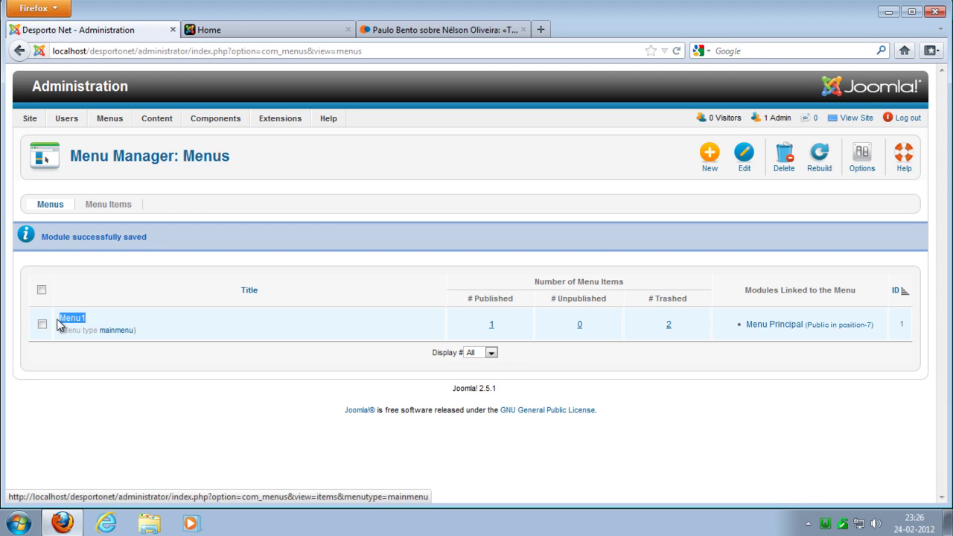
drag(743, 335, 804, 334)
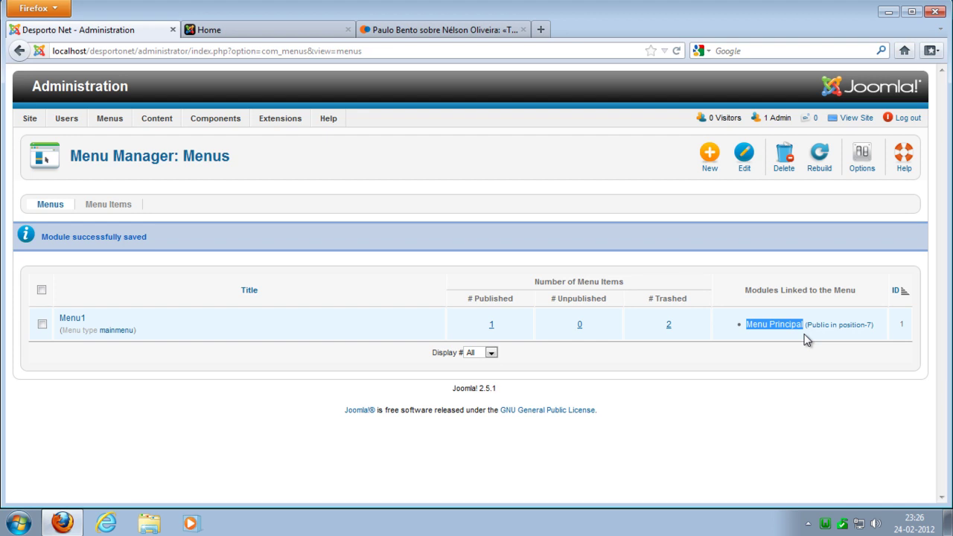
drag(805, 338, 807, 336)
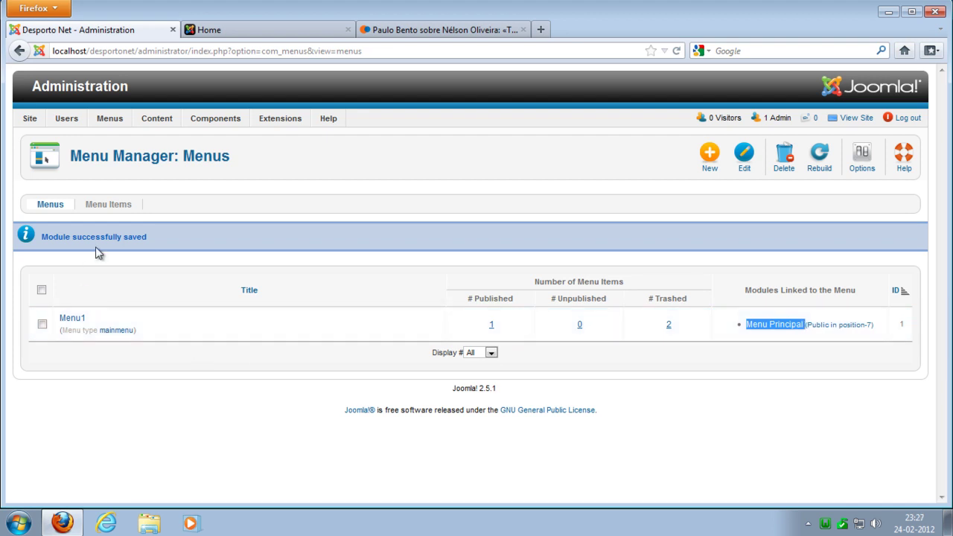
Step: Open the Home item of Menu1 for editing and set its menu title to "Página Principal"
click(72, 320)
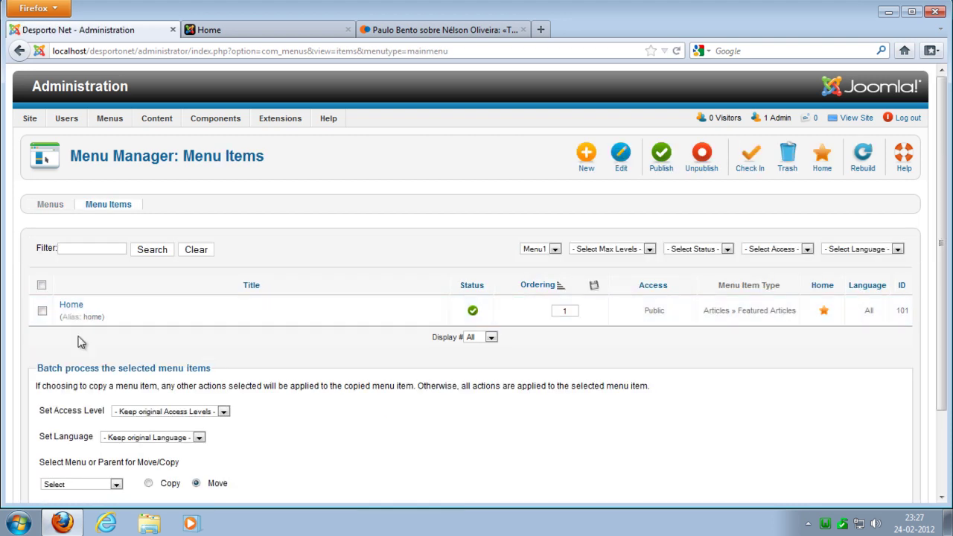
click(41, 311)
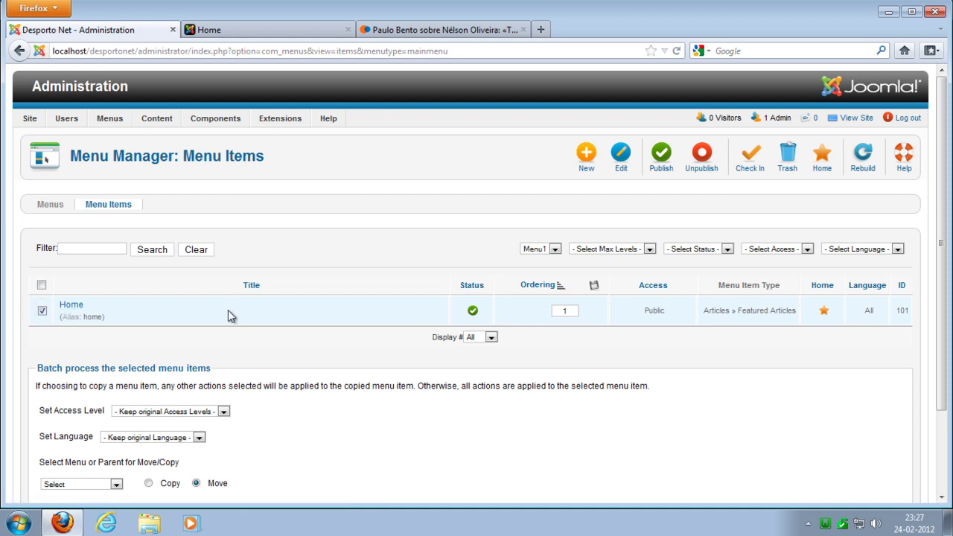
click(620, 157)
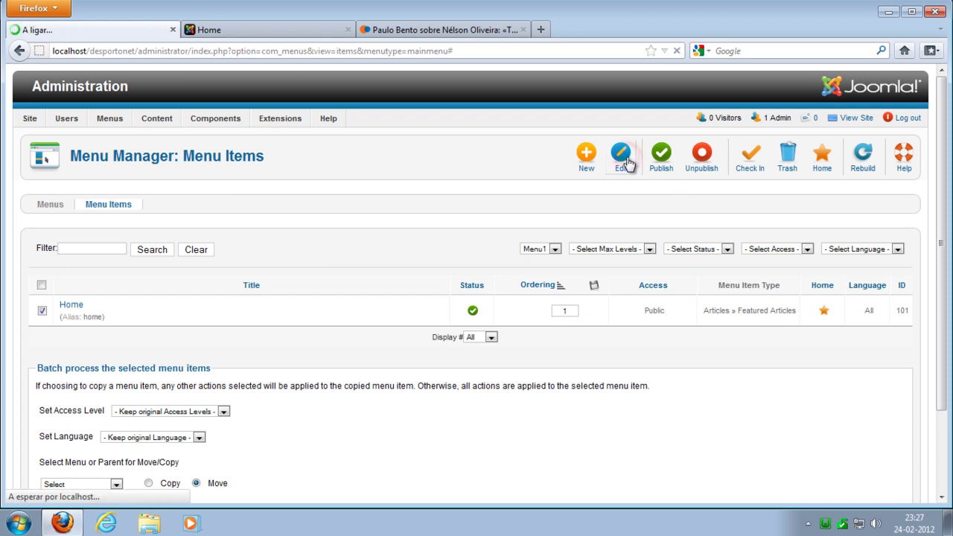
double_click(238, 254)
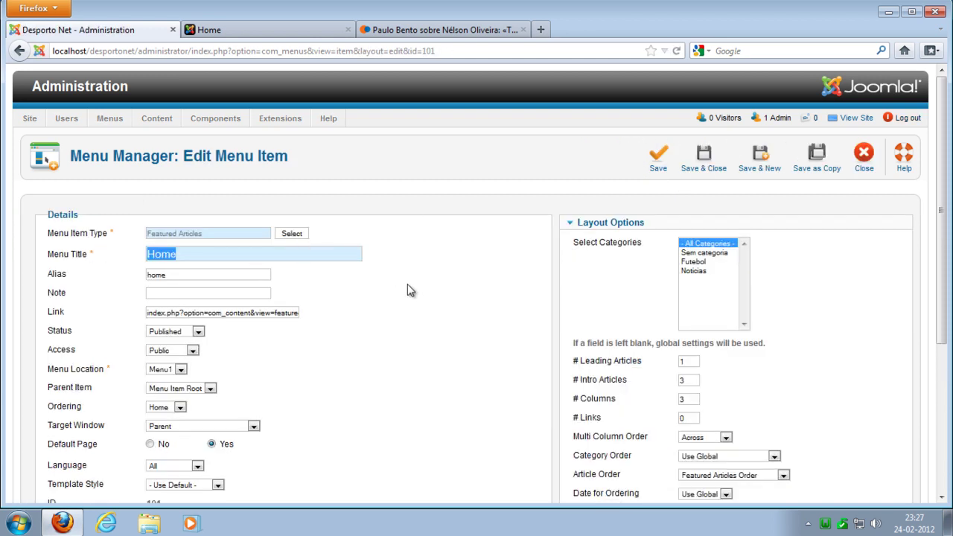
text(Página Principal)
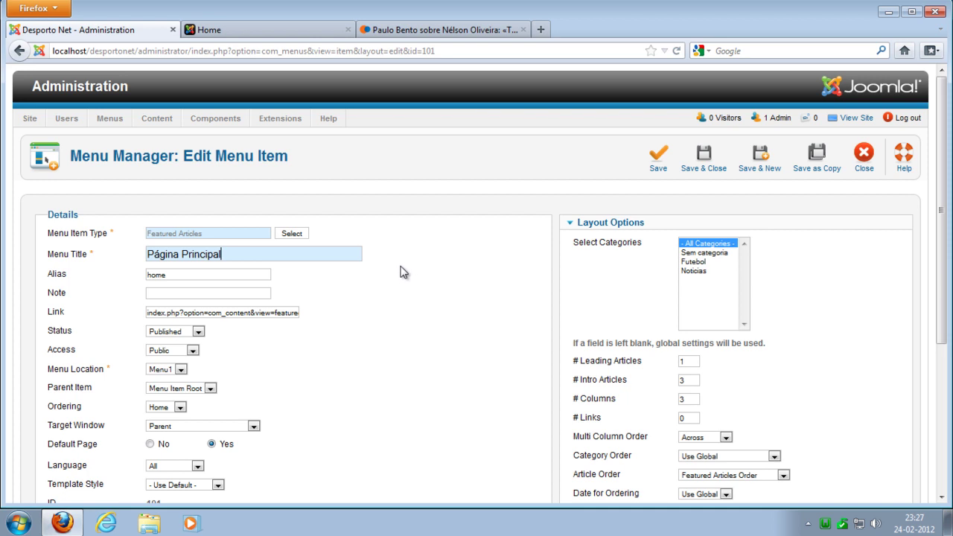
Step: Examine the menu item's status, menu location, ordering and target window options
scroll(398, 276, down, 2)
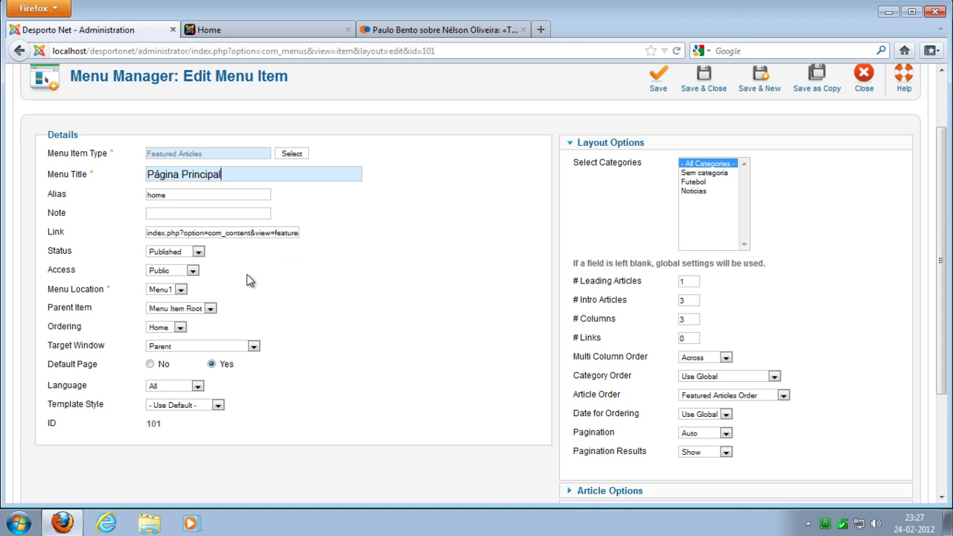
click(198, 253)
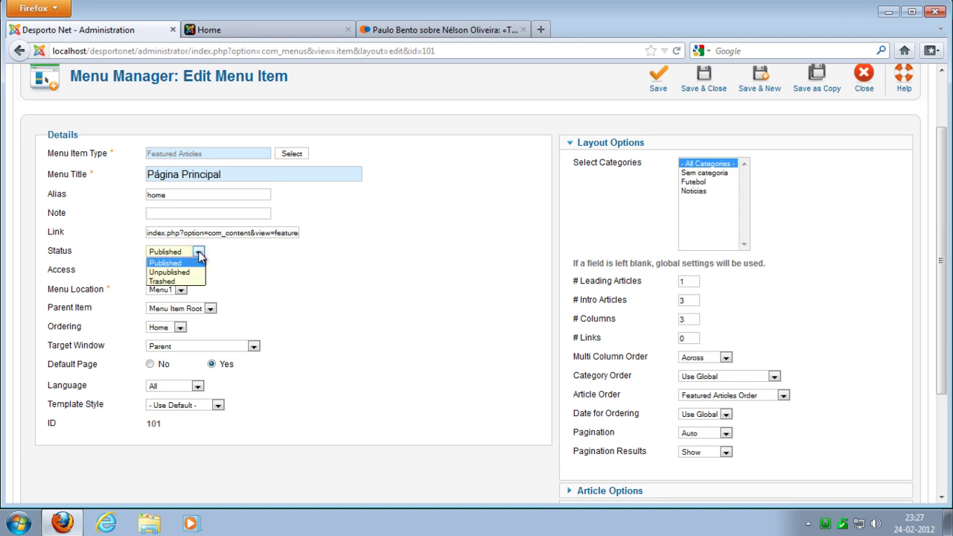
click(265, 266)
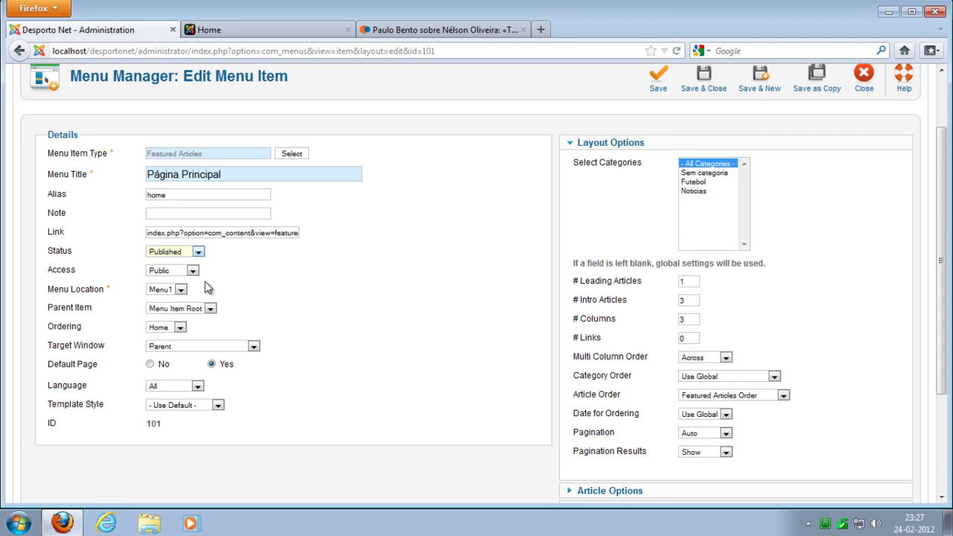
click(182, 290)
click(183, 292)
click(183, 290)
click(183, 290)
click(182, 290)
click(182, 293)
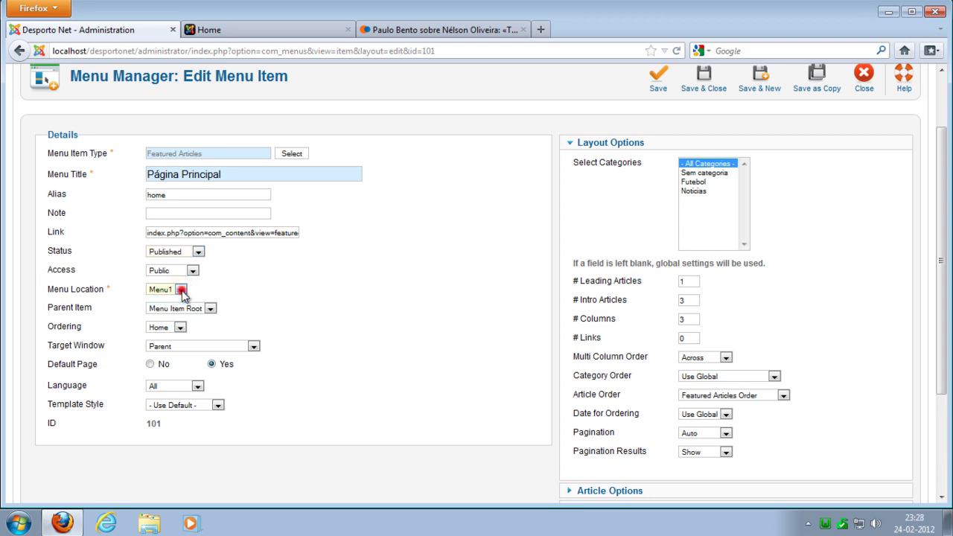
click(180, 328)
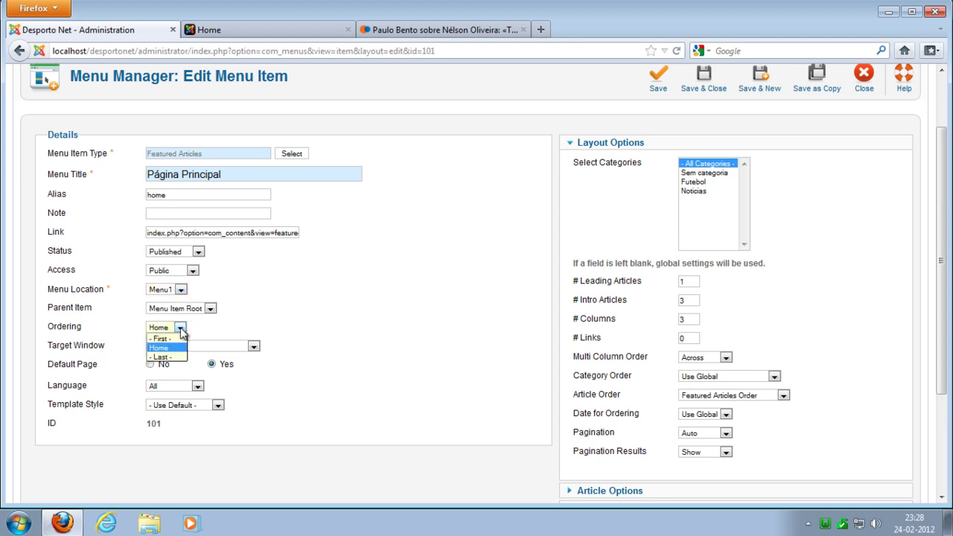
click(181, 330)
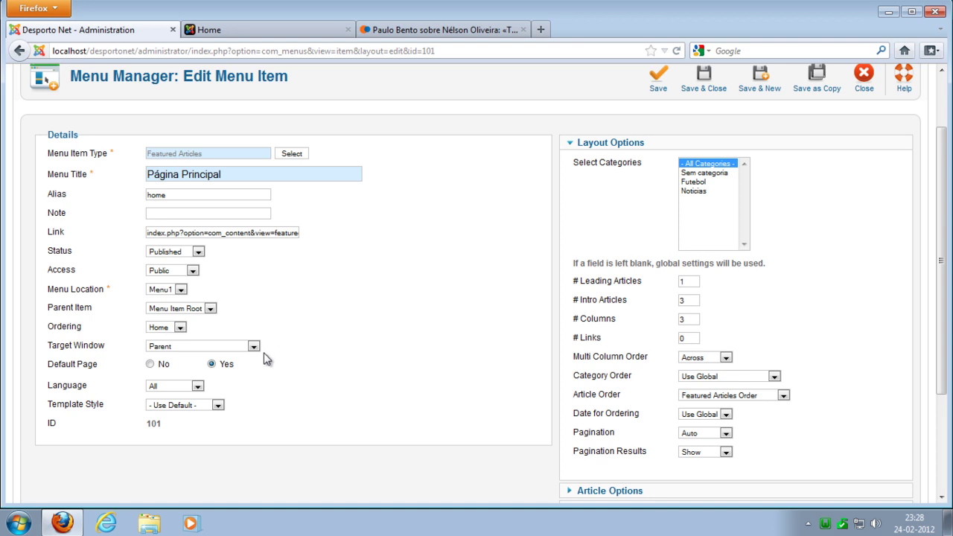
click(253, 347)
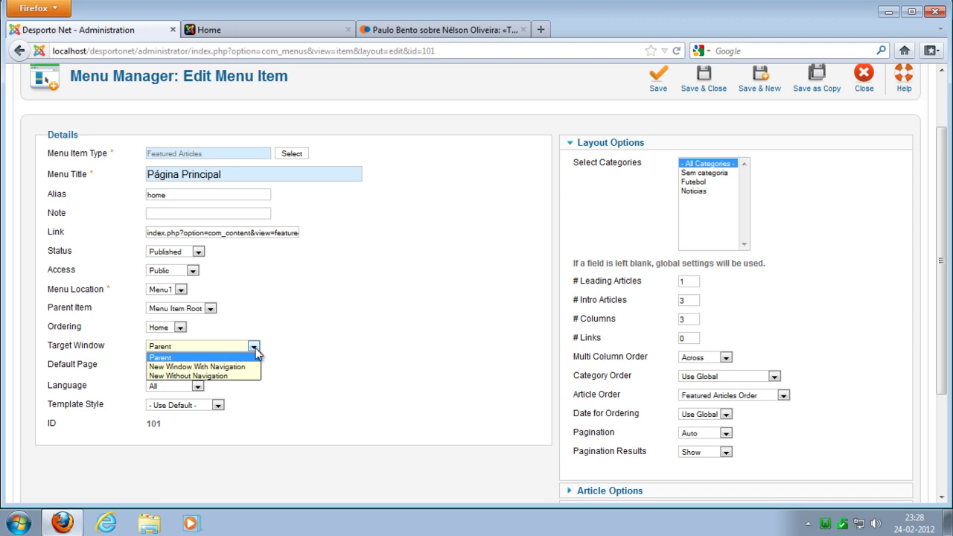
click(307, 349)
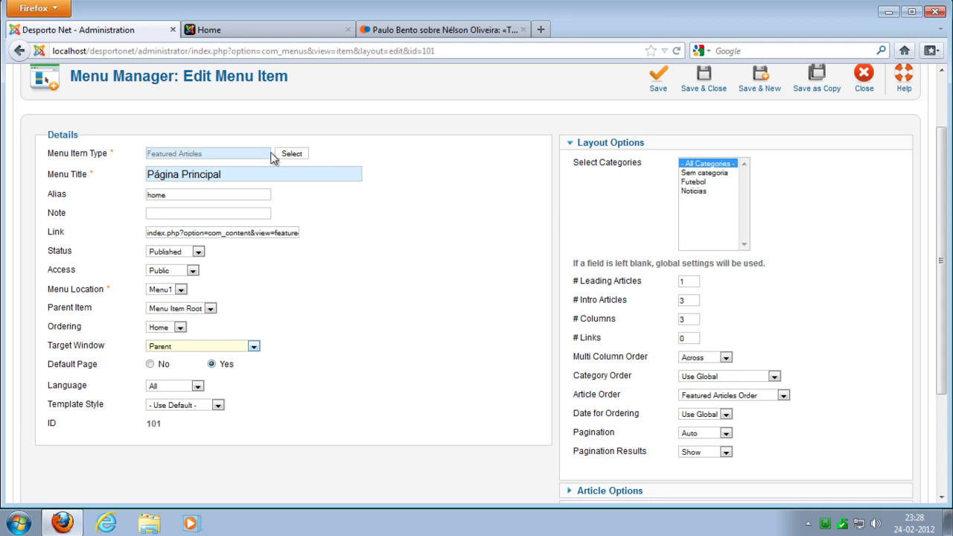
Step: Compare the item's Featured Articles menu item type with the article shown on the site's front page
click(235, 155)
click(147, 156)
click(255, 30)
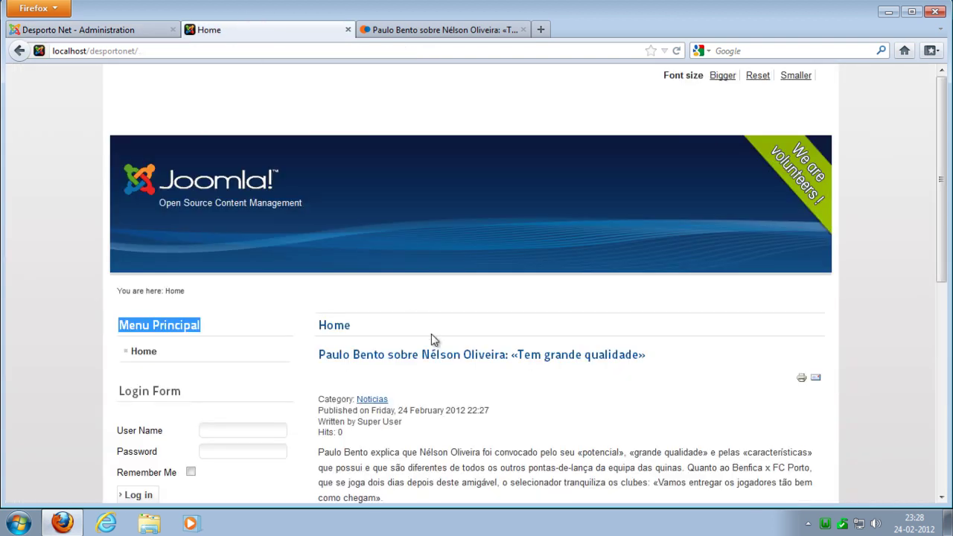
scroll(430, 333, down, 2)
drag(317, 275, 683, 426)
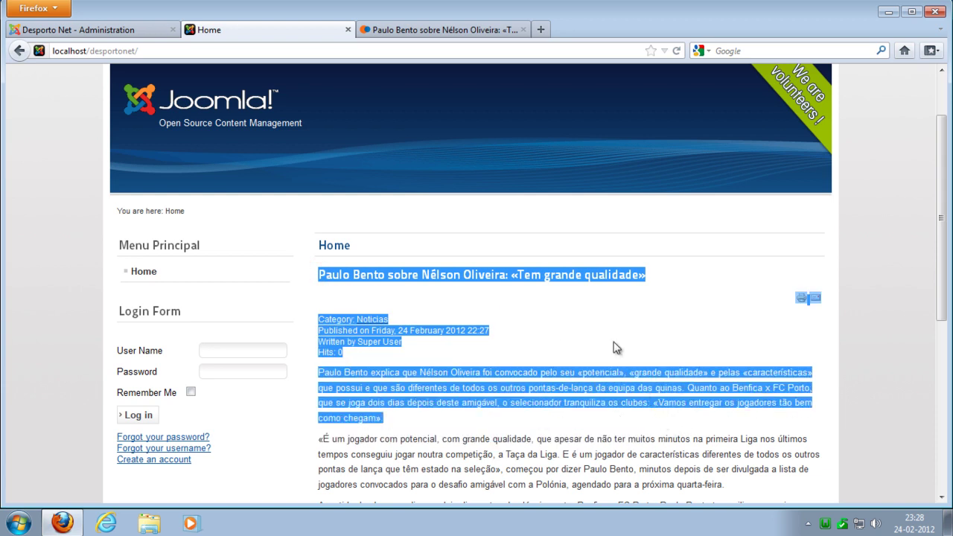
click(108, 29)
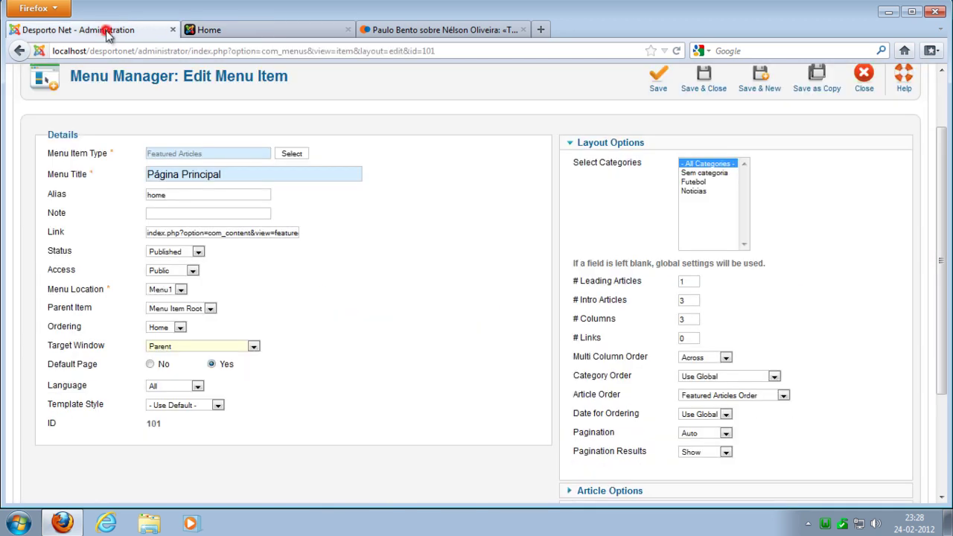
Step: Examine the available menu item types, including Category Blog, Featured Articles, Password Reset and External URL, and close the list without choosing one
click(291, 154)
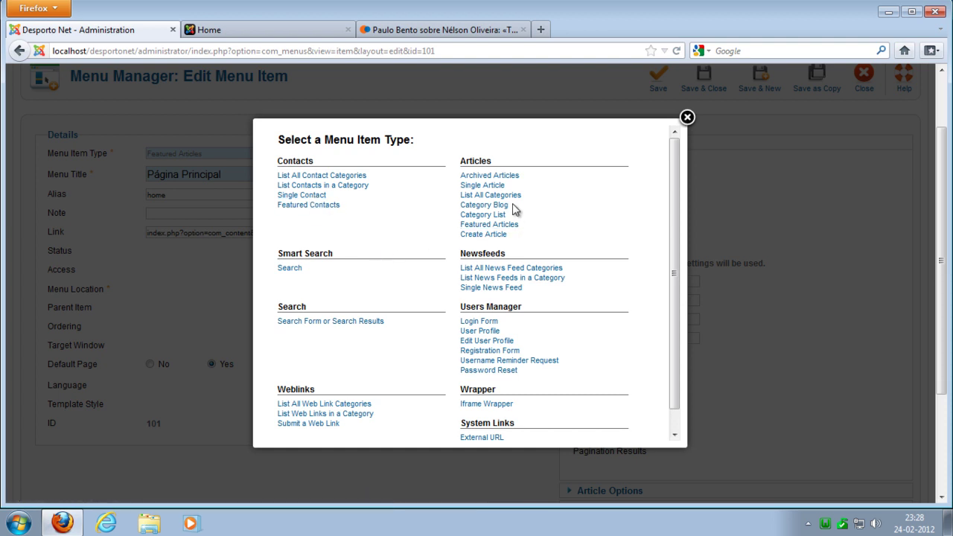
drag(494, 159, 465, 209)
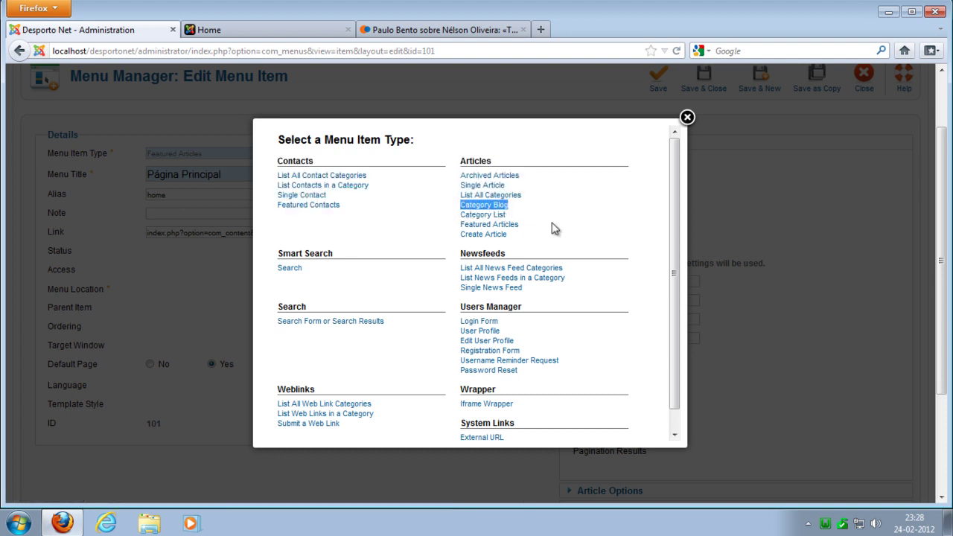
drag(546, 225, 439, 229)
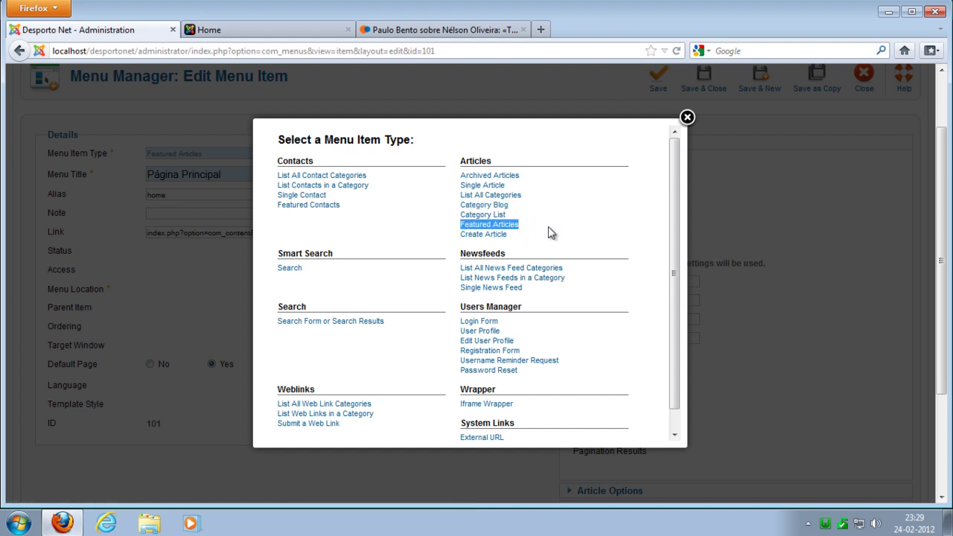
scroll(551, 233, down, 1)
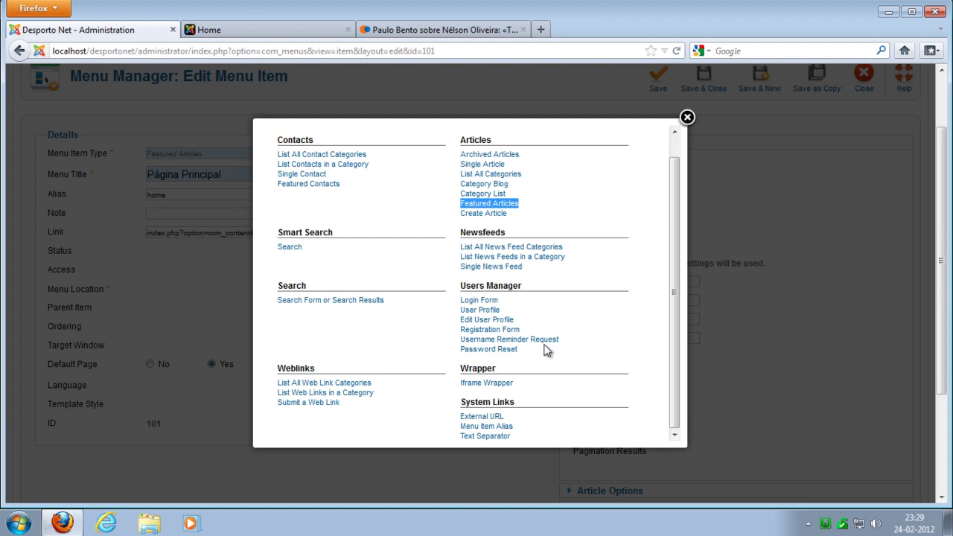
click(517, 349)
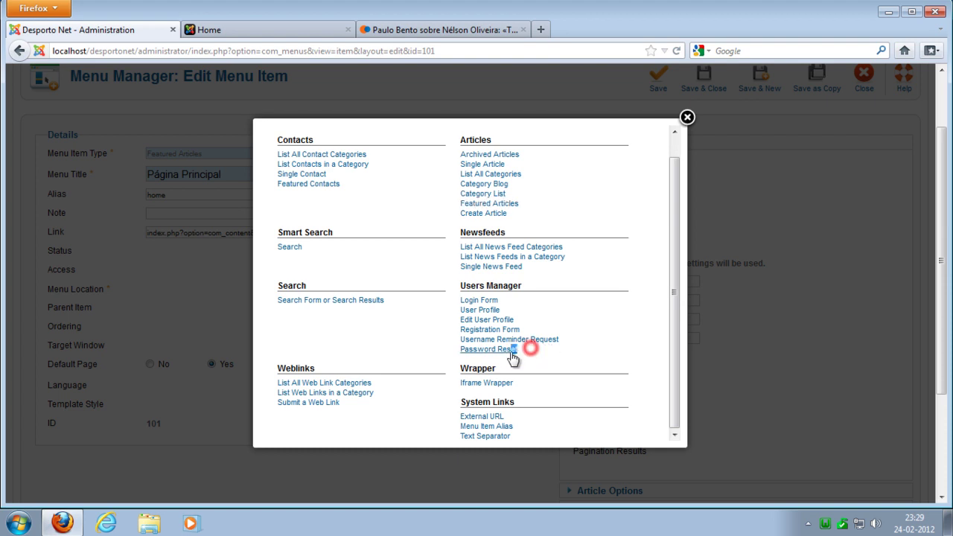
drag(466, 360, 464, 360)
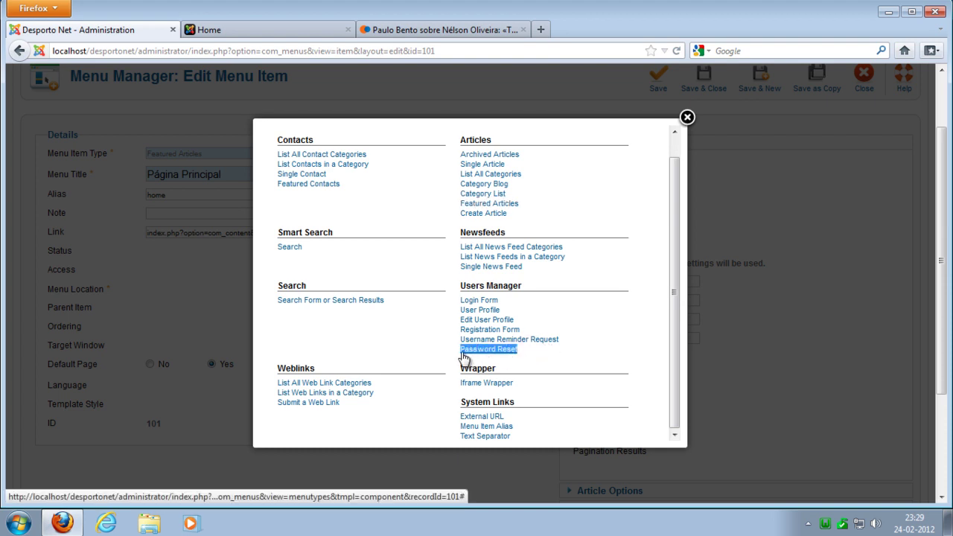
scroll(562, 361, down, 2)
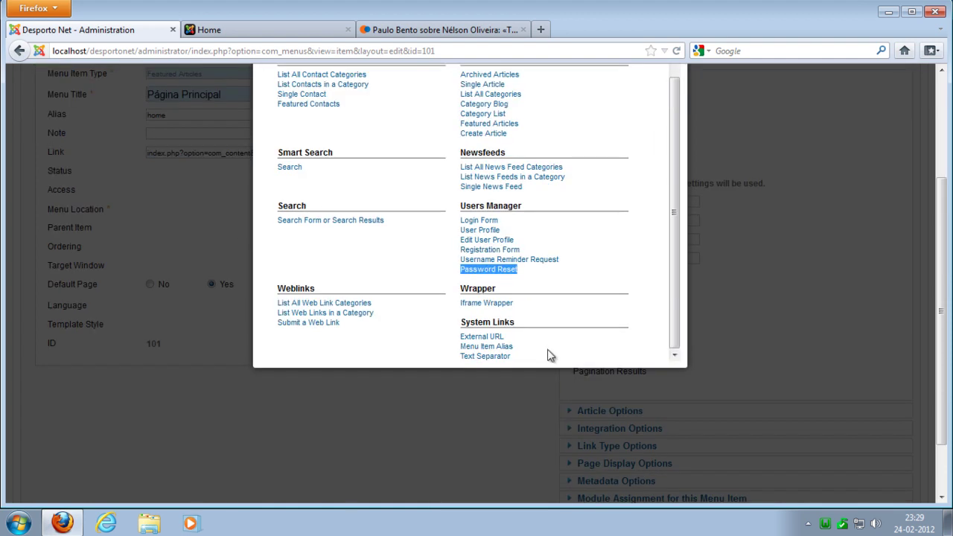
drag(525, 332, 461, 343)
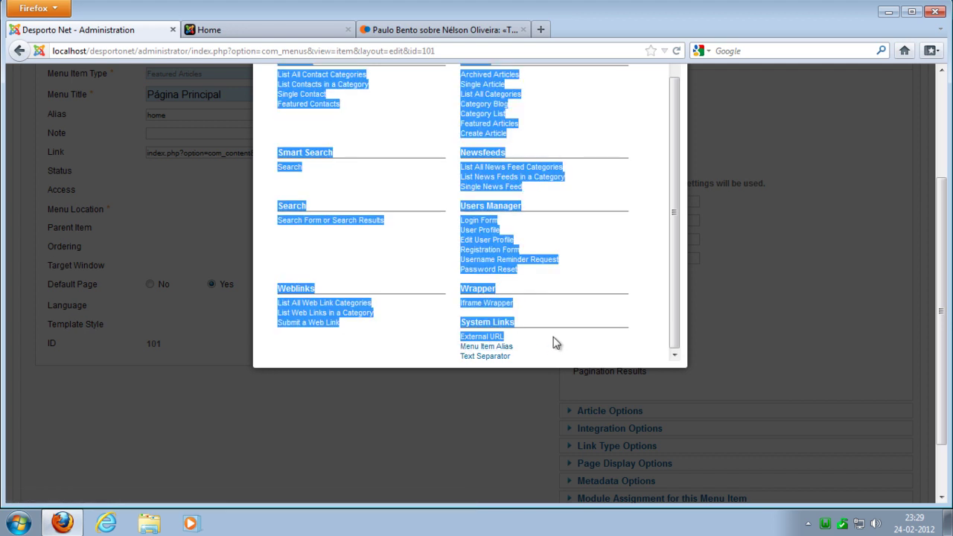
drag(541, 336, 463, 335)
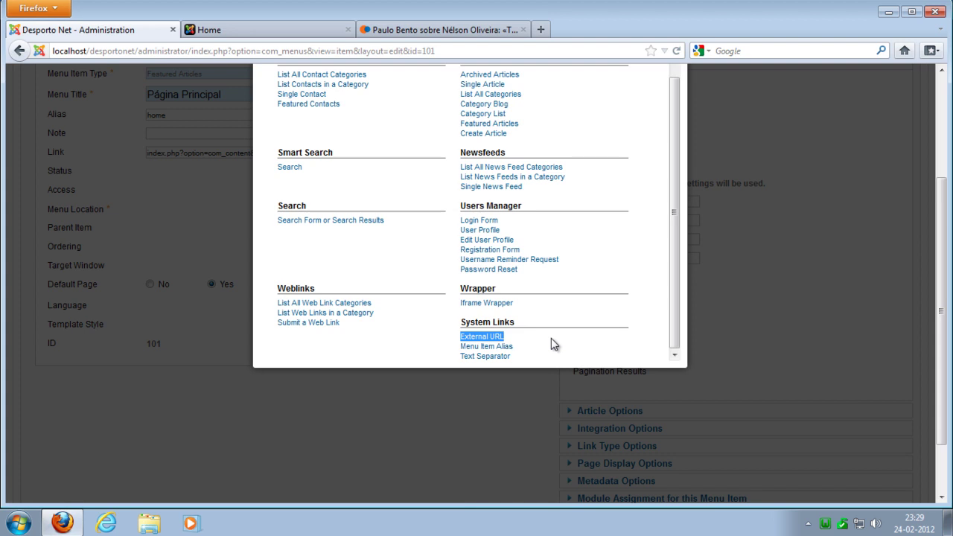
scroll(551, 338, up, 5)
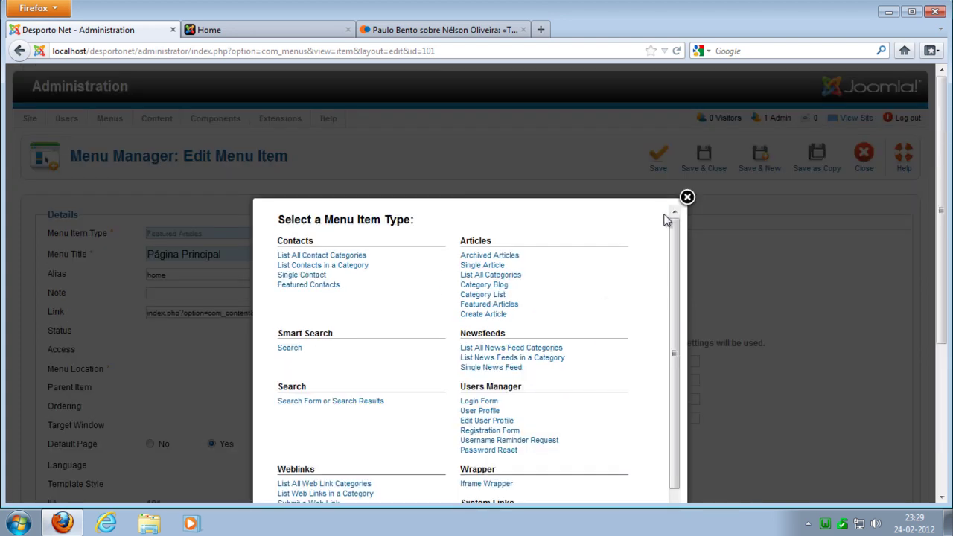
click(687, 197)
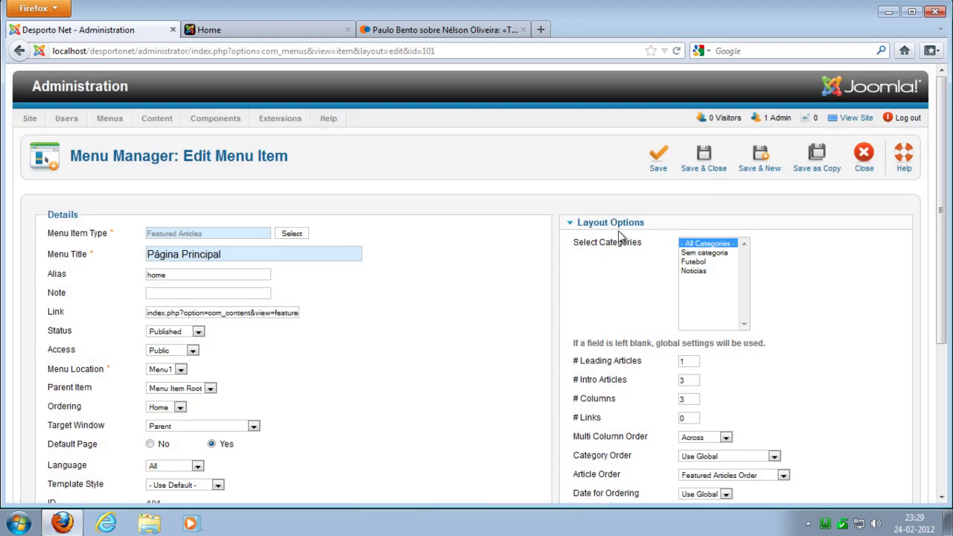
Step: Look over the layout options for leading articles, intro articles and columns, and save and close the Página Principal menu item
drag(579, 225, 664, 221)
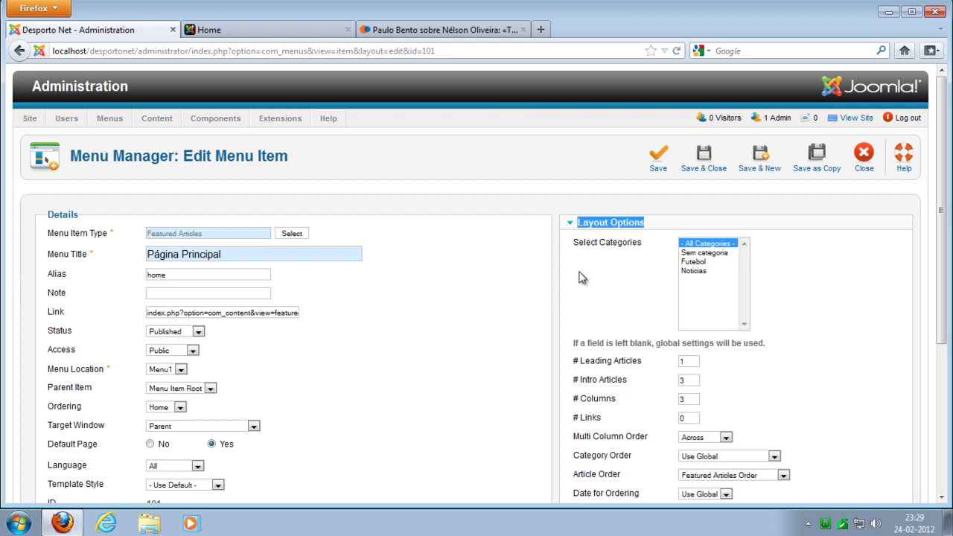
mouse_move(631, 366)
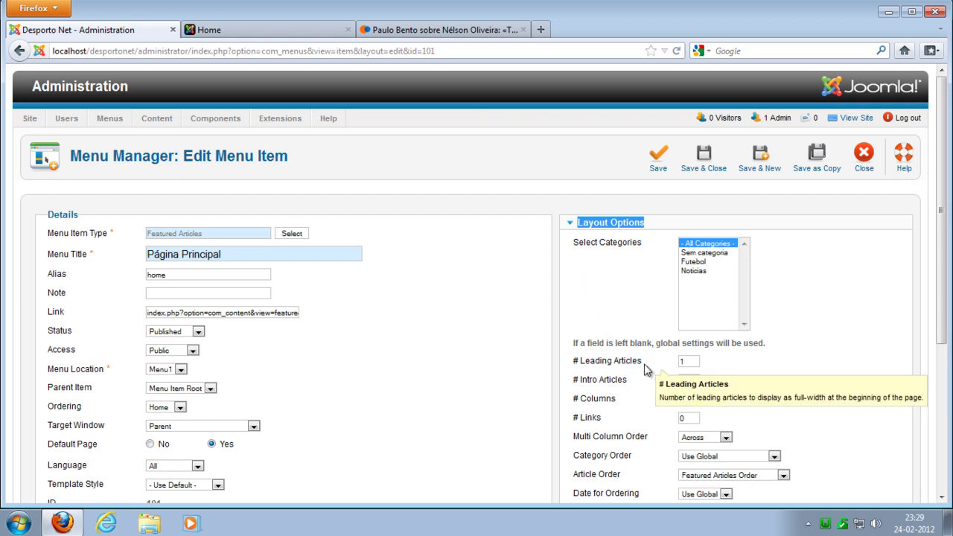
mouse_move(637, 384)
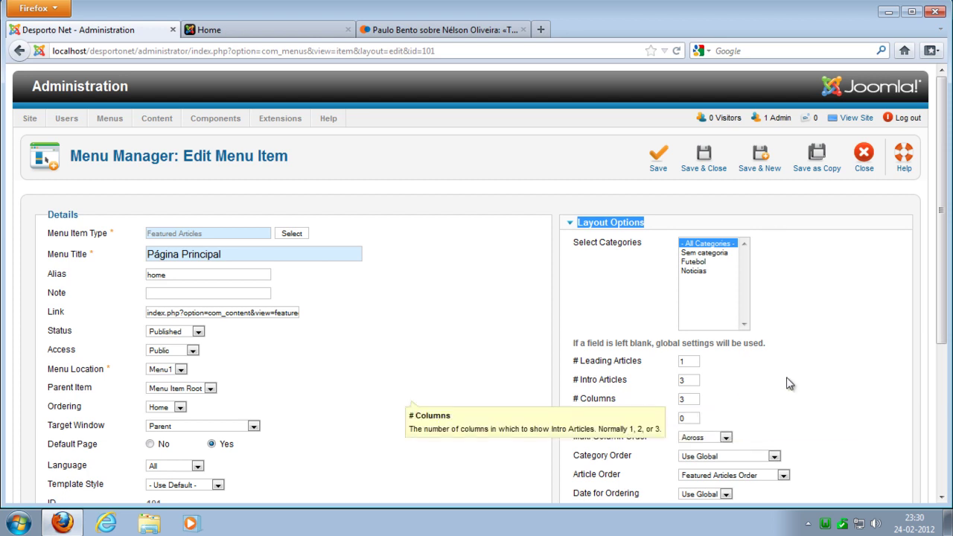
scroll(793, 383, down, 2)
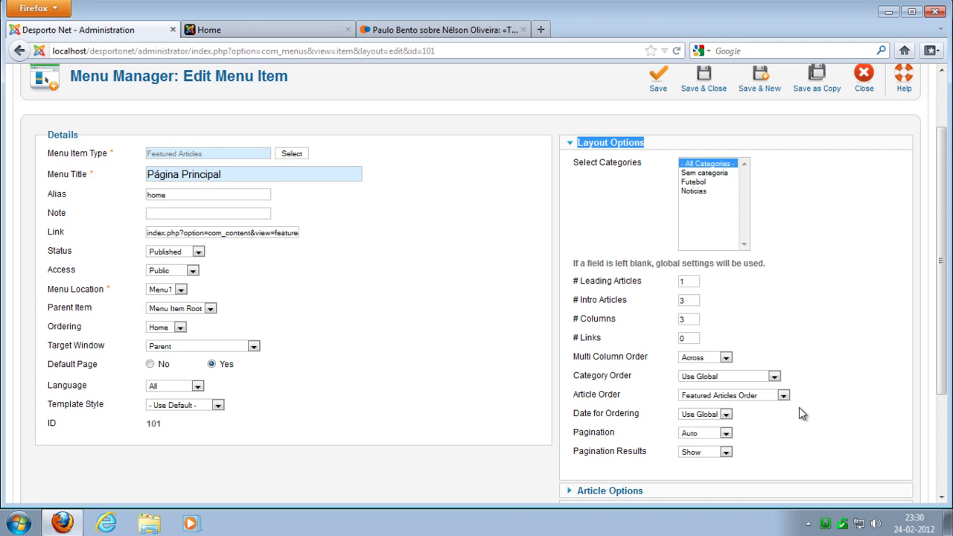
scroll(807, 411, down, 2)
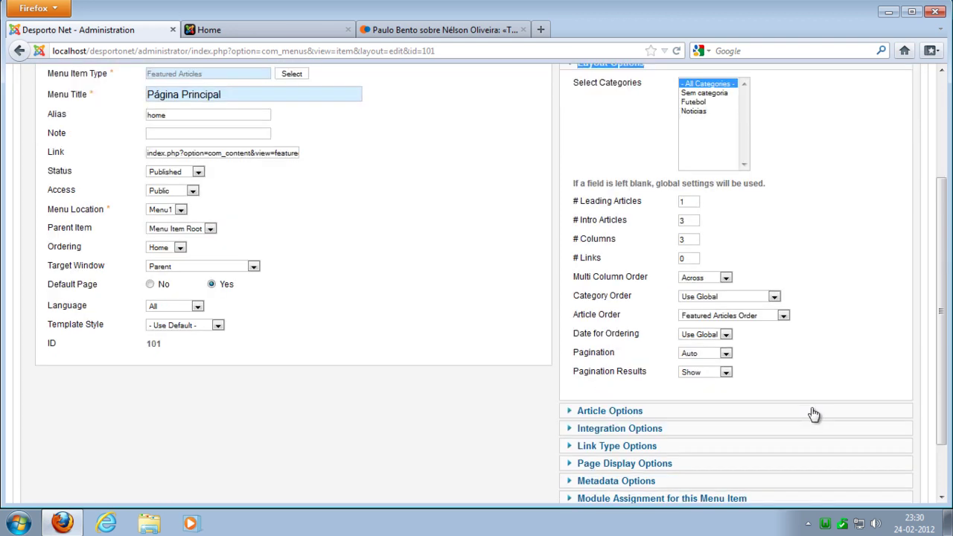
scroll(810, 411, down, 2)
scroll(811, 408, up, 6)
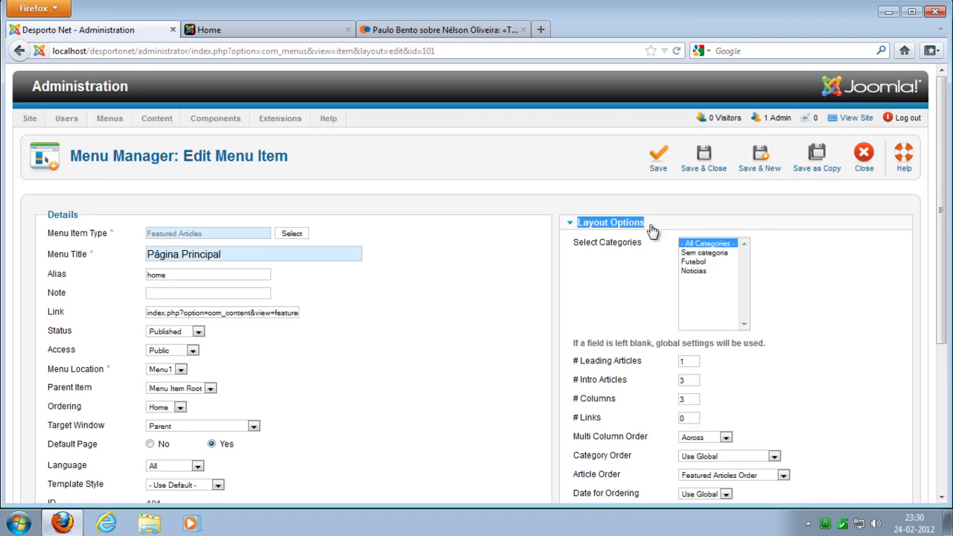
click(705, 167)
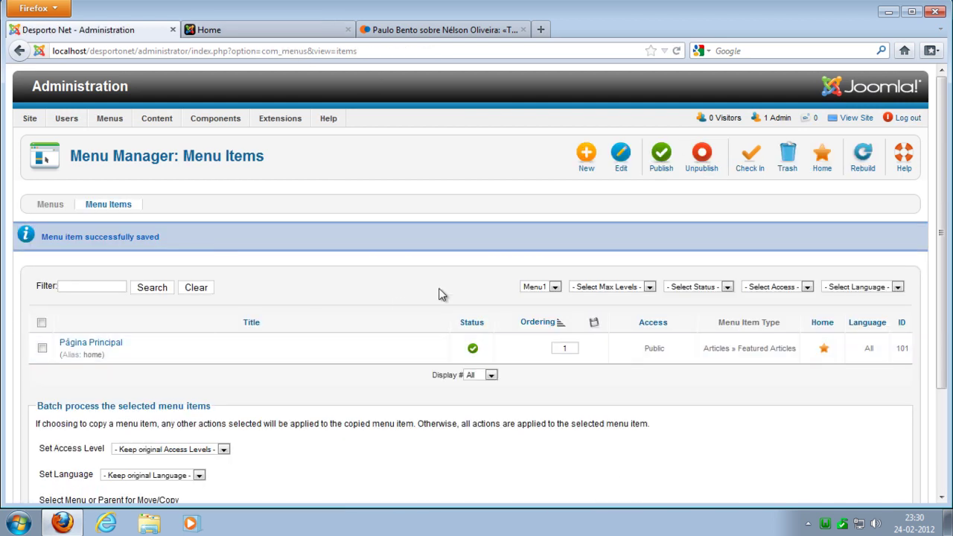
Step: Create a new Menu1 item of type List All Contact Categories, with the title "Contactos" and alias "mnuContactos"
click(586, 157)
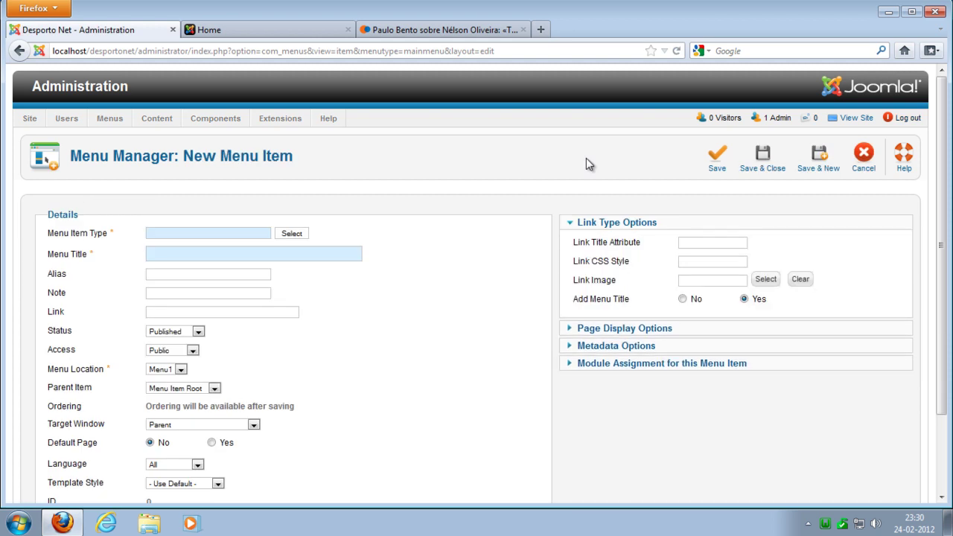
click(238, 233)
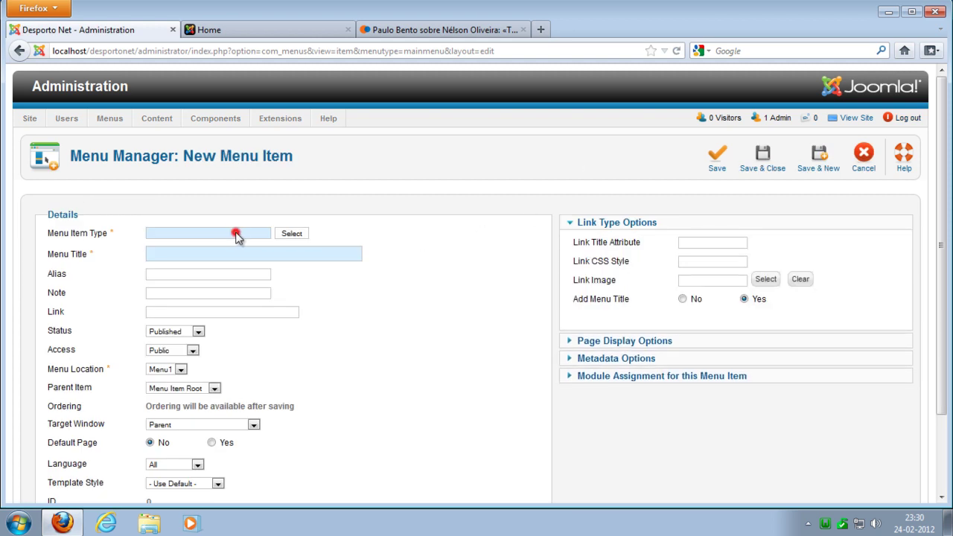
click(300, 236)
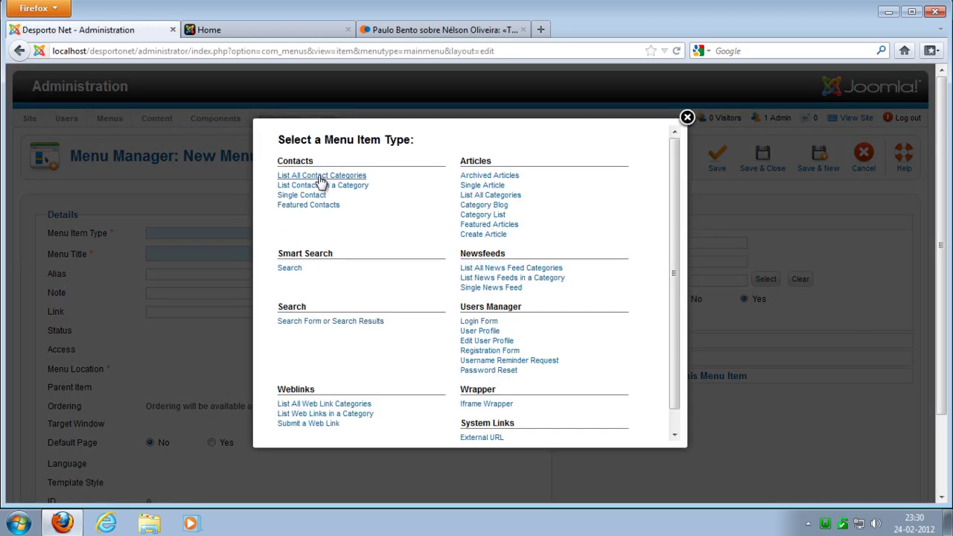
click(319, 176)
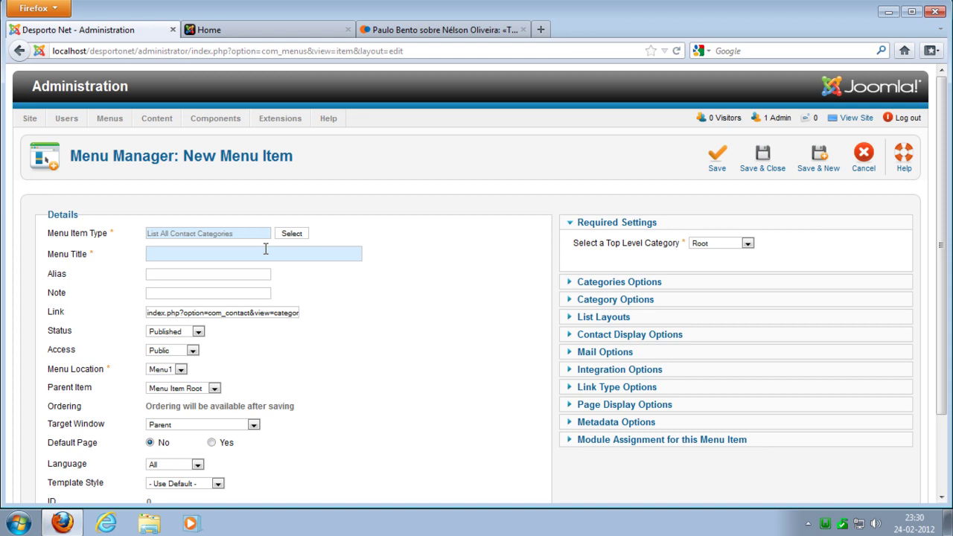
click(268, 250)
text(Contactos)
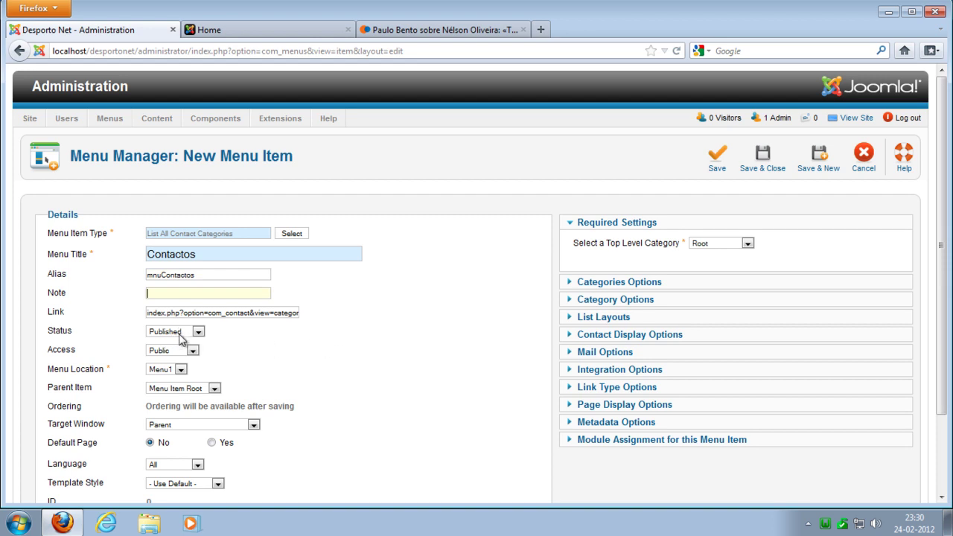
Step: Examine the new item's access, menu location and parent item choices, keeping Public, Menu1 and Menu Item Root
click(192, 351)
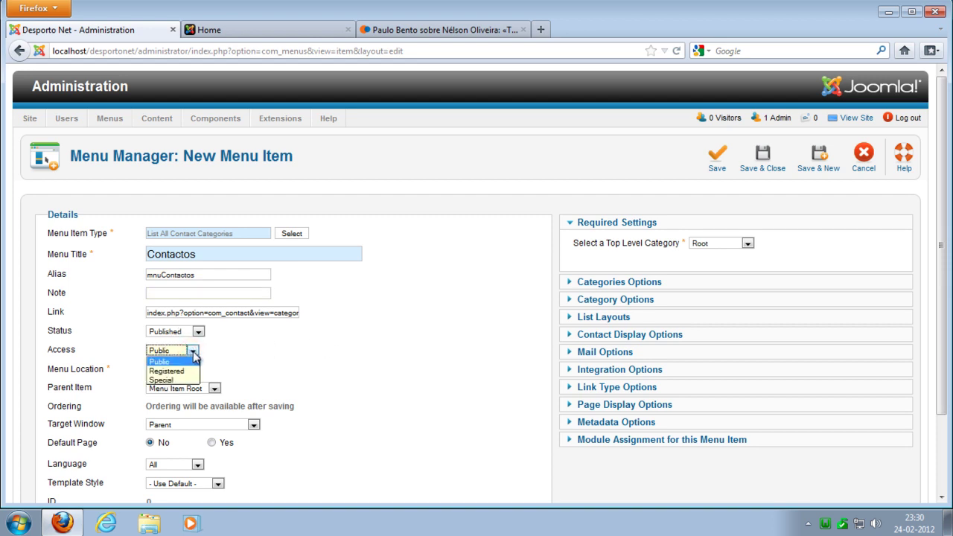
click(247, 357)
scroll(271, 374, down, 2)
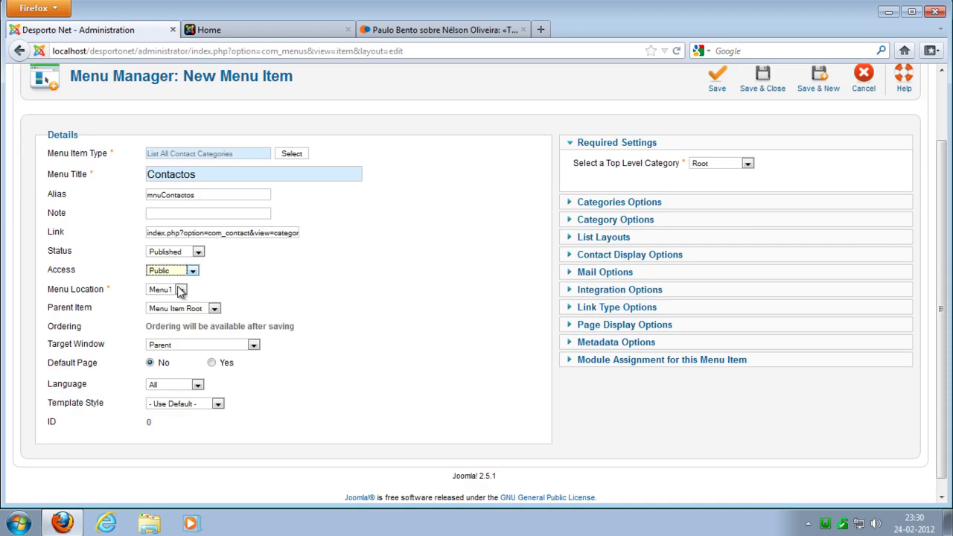
click(179, 289)
click(178, 299)
click(197, 308)
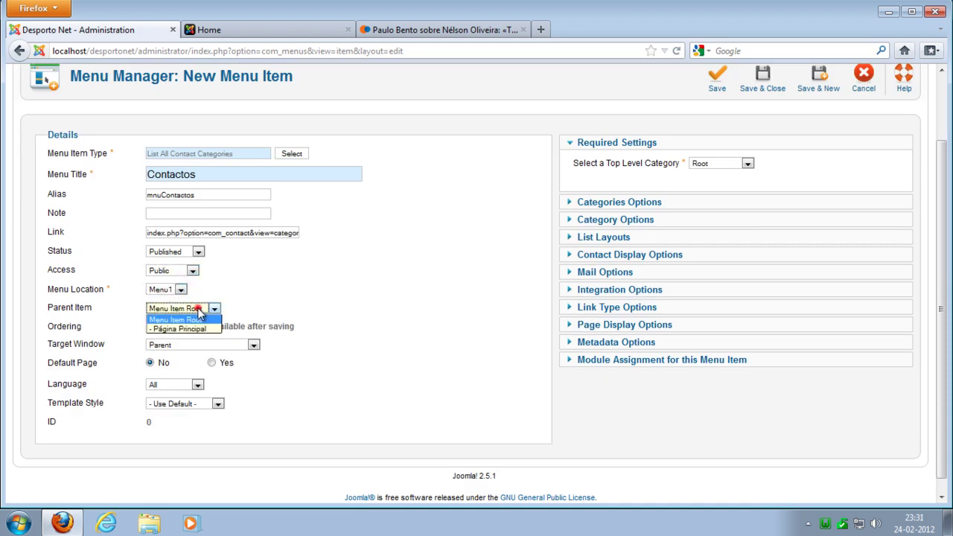
click(200, 318)
click(241, 309)
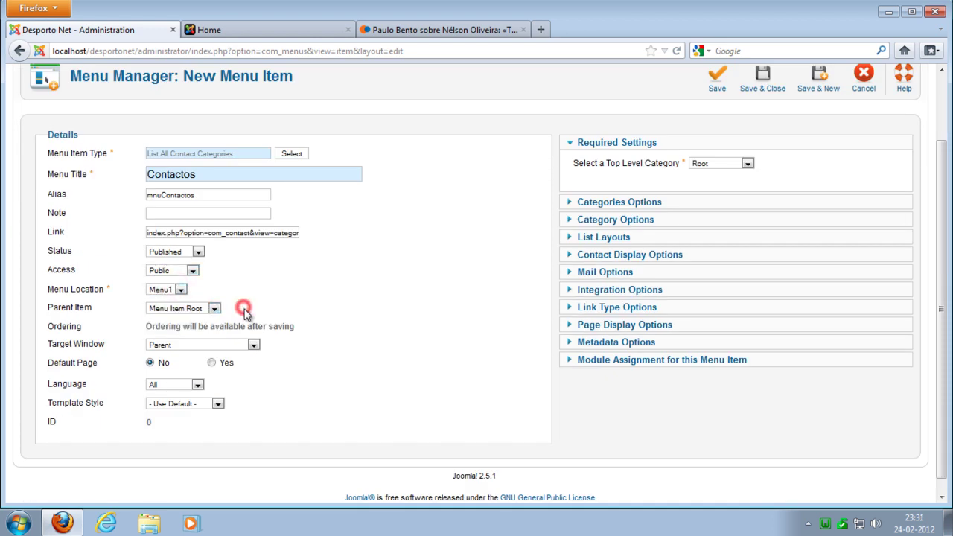
Step: Keep Parent as the target window and save and close the Contactos menu item
scroll(241, 312, down, 1)
click(203, 329)
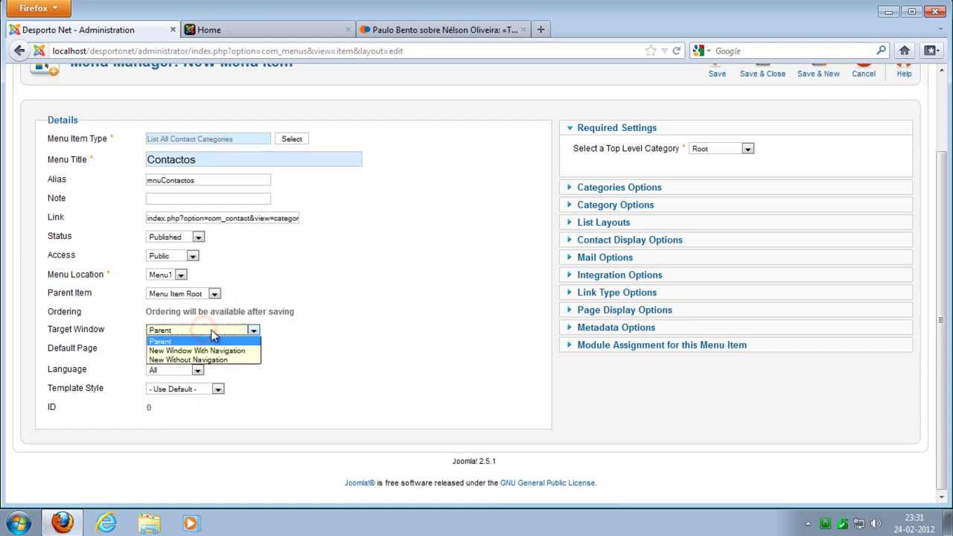
click(212, 329)
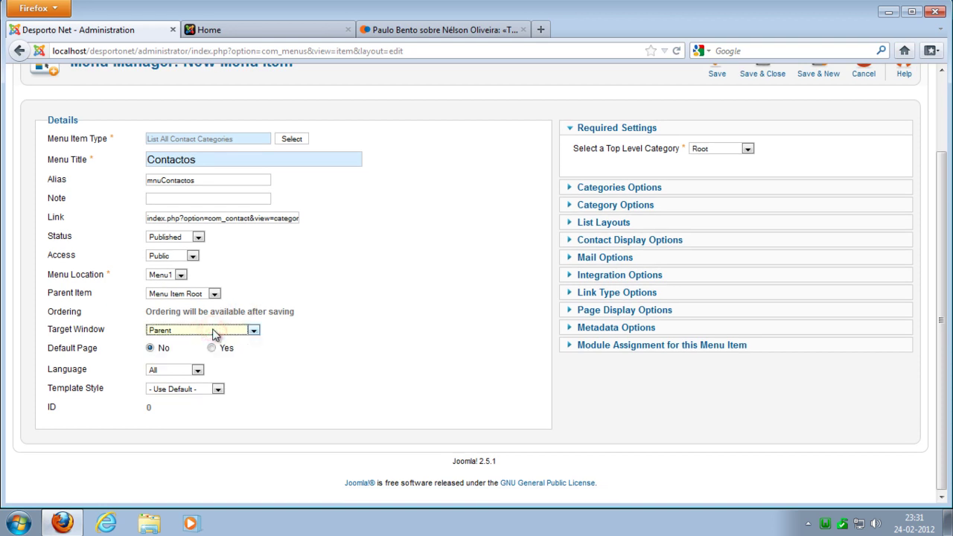
click(335, 381)
scroll(335, 381, up, 2)
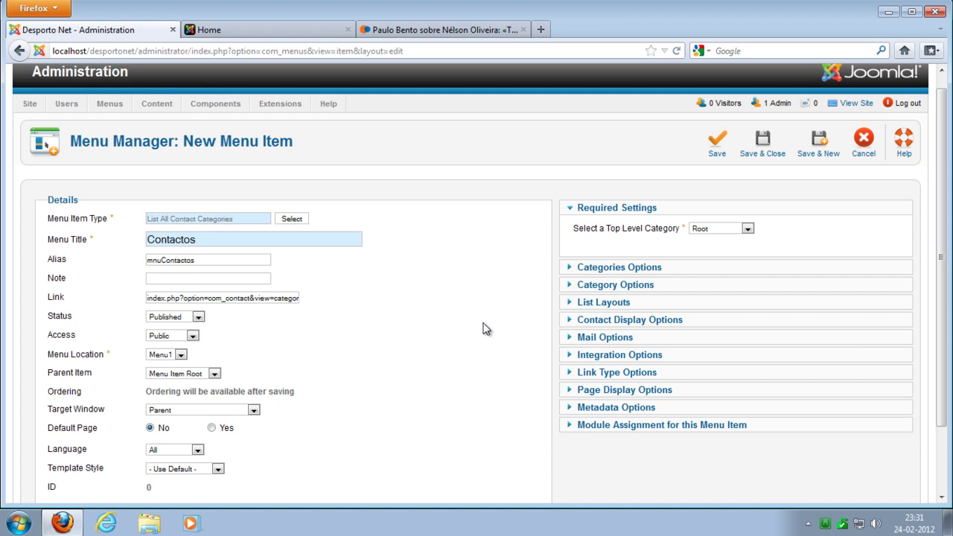
click(786, 149)
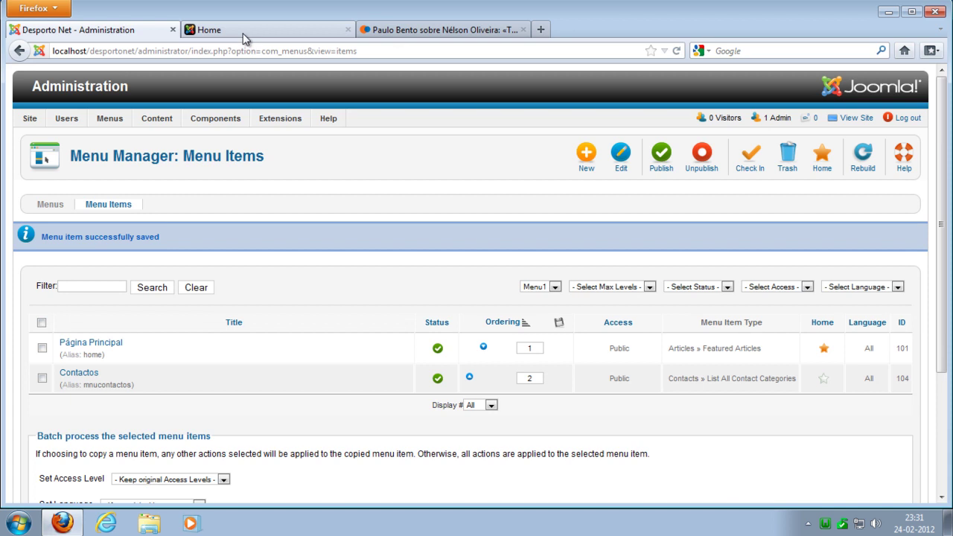
Step: Reload the site's front page to check its main menu and open the Contactos page from it
click(241, 30)
click(55, 242)
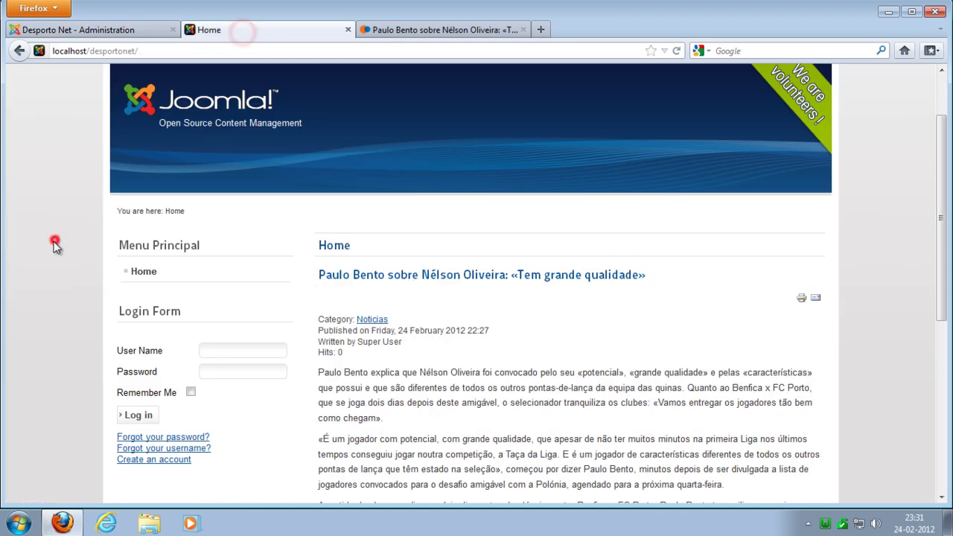
key(F5)
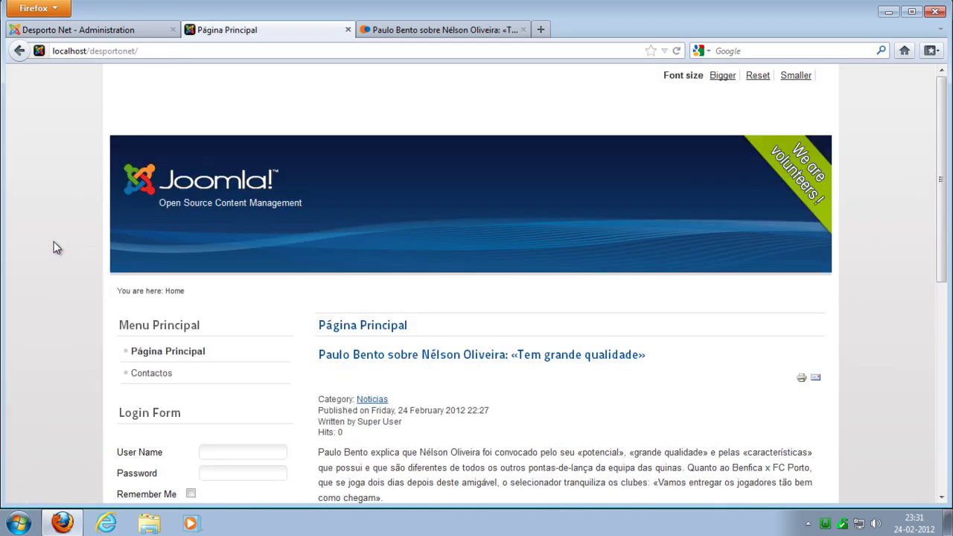
click(153, 375)
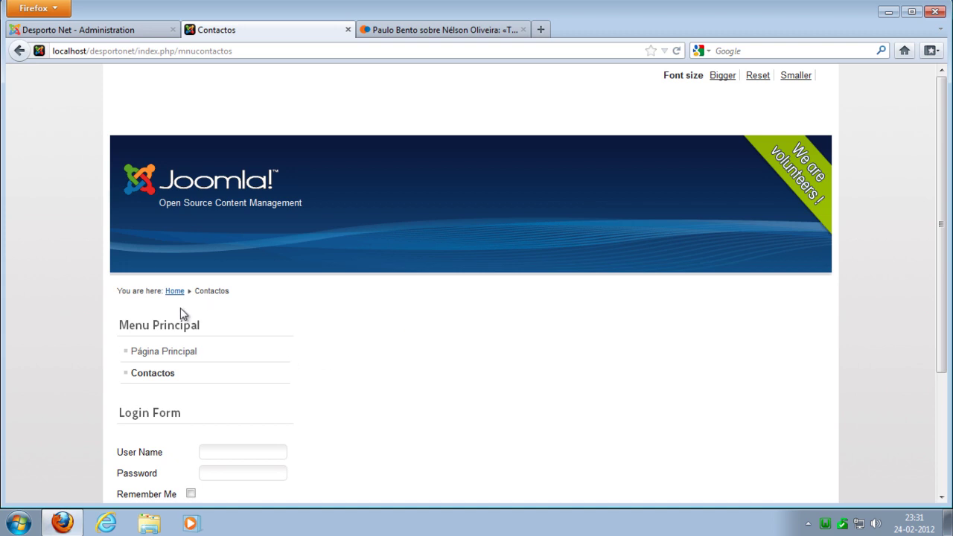
Step: Return to the administration's list of menus and compare the Menu1 title with its linked Menu Principal module
click(118, 30)
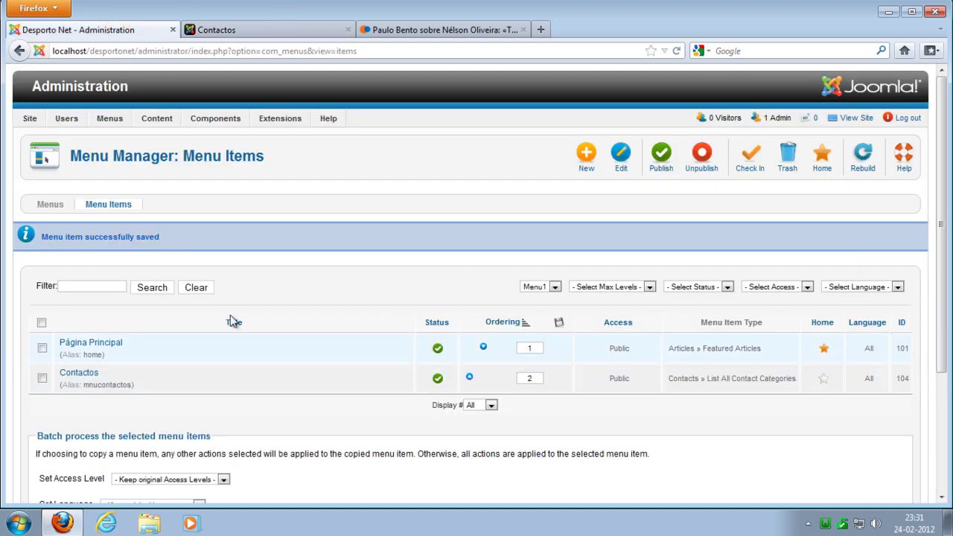
click(44, 205)
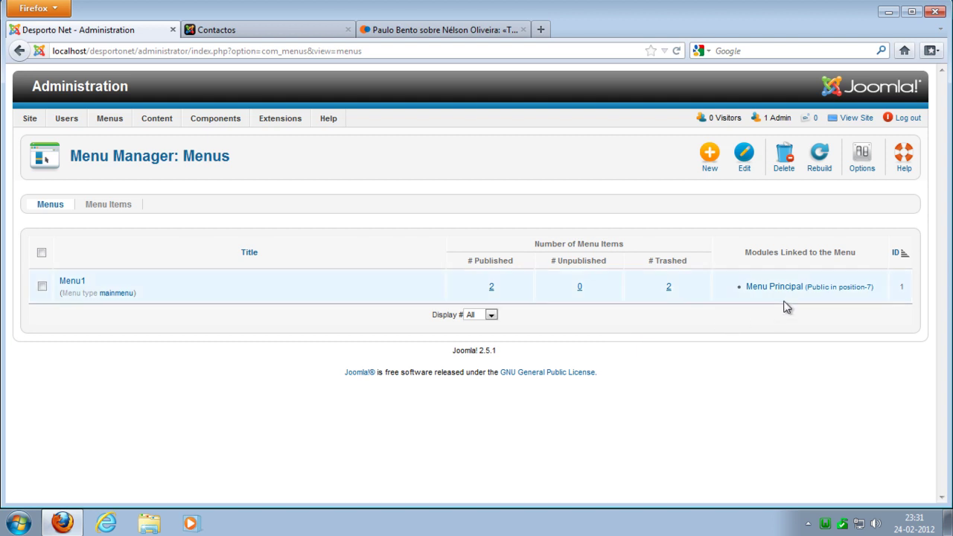
drag(110, 279, 60, 283)
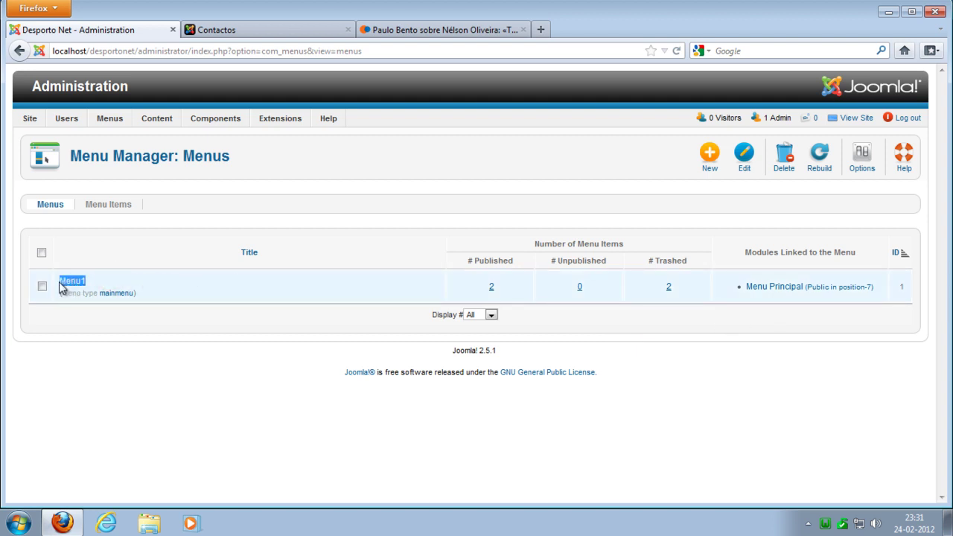
click(743, 293)
drag(749, 296, 876, 302)
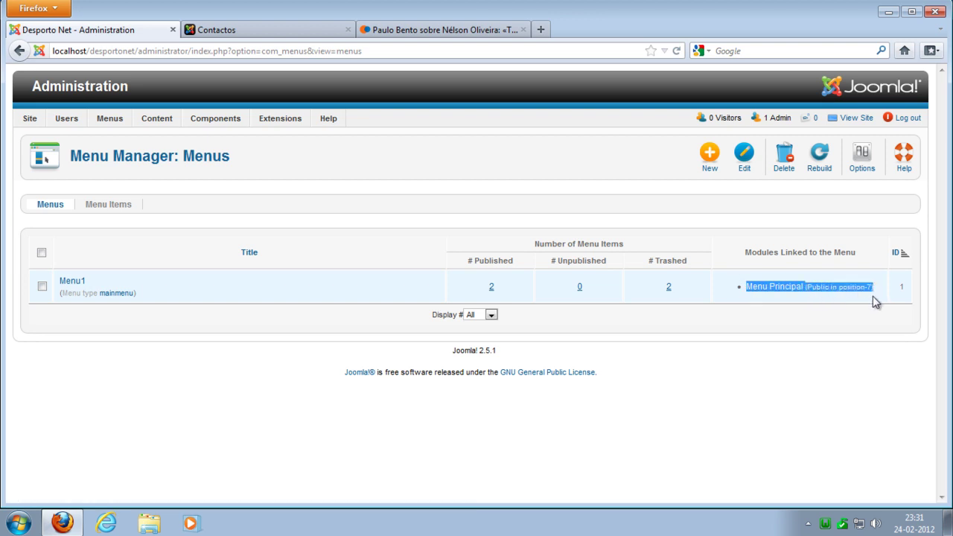
Step: Set the Menu Principal module's position to position-6 and save and close the module
click(836, 287)
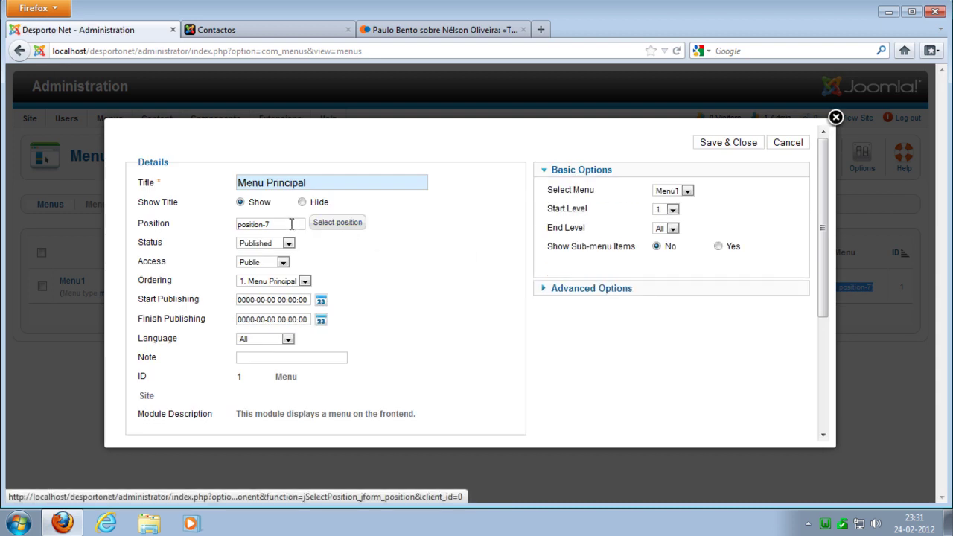
click(290, 223)
click(335, 225)
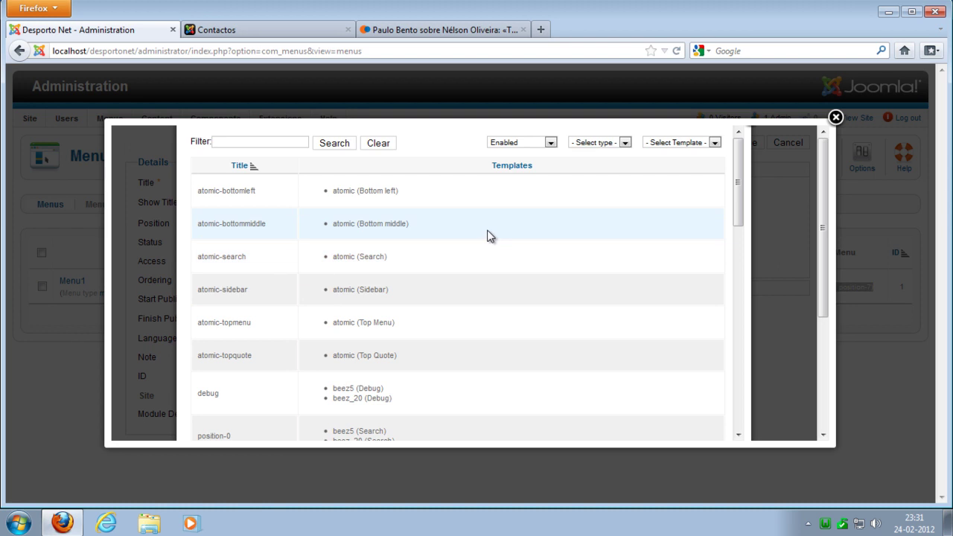
scroll(487, 237, down, 4)
scroll(487, 246, down, 13)
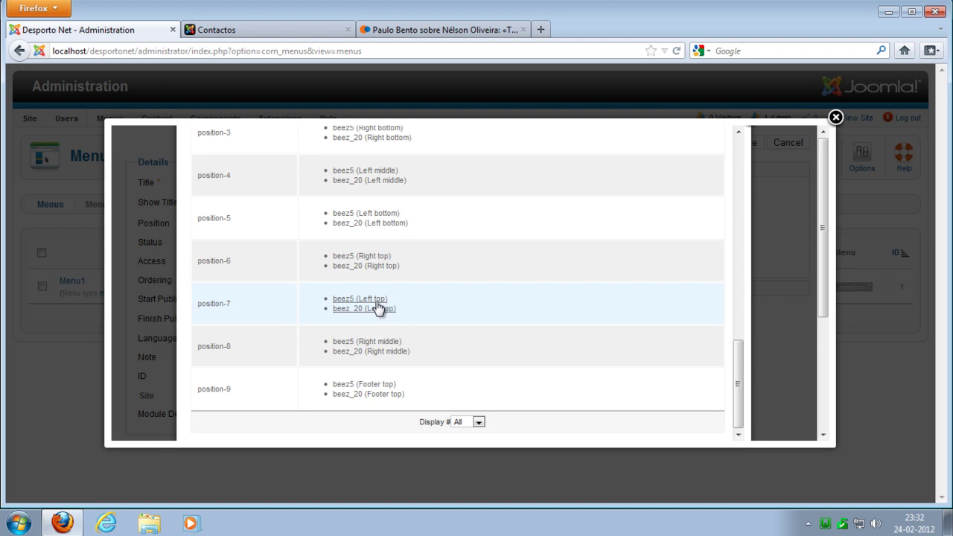
click(214, 262)
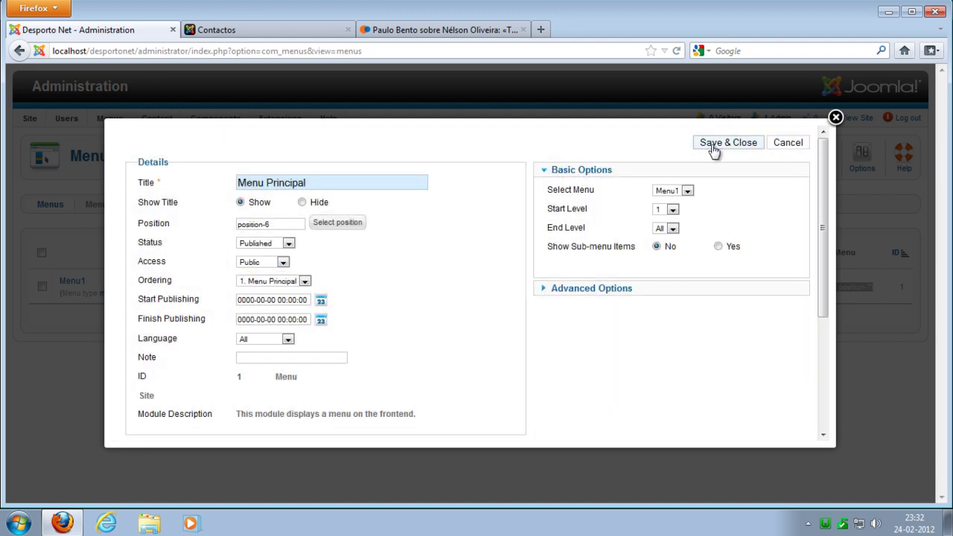
click(710, 148)
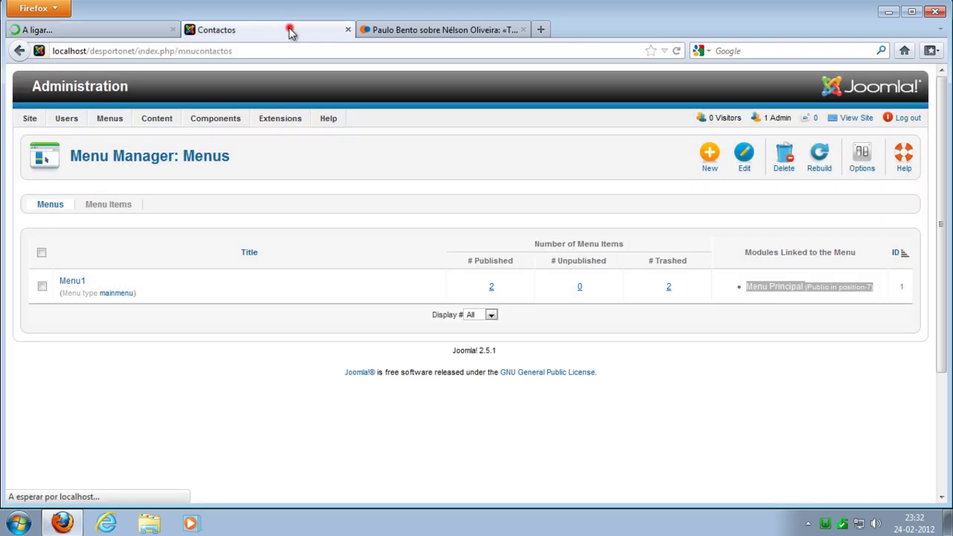
Step: Reload the site's Contactos page and check where the Menu Principal module and the login form are placed
click(288, 29)
click(66, 138)
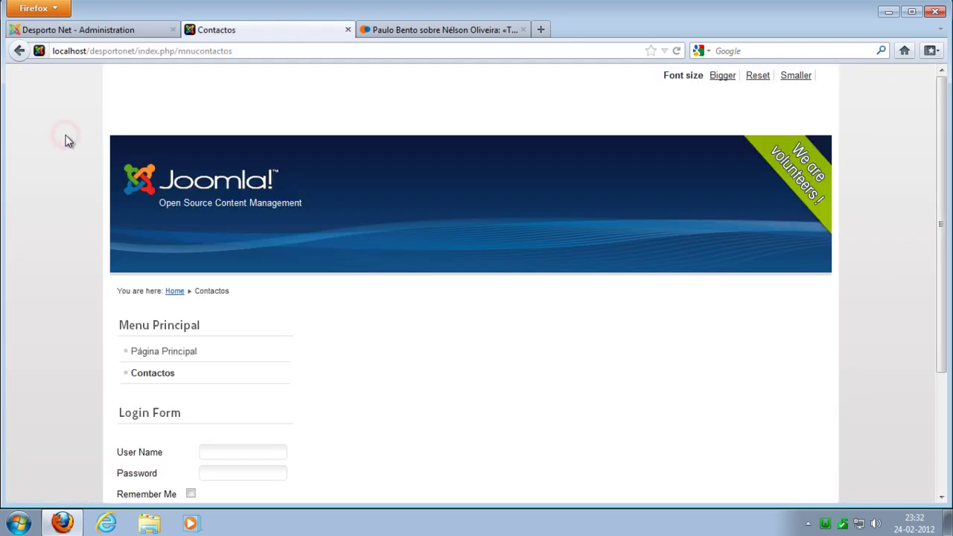
key(F5)
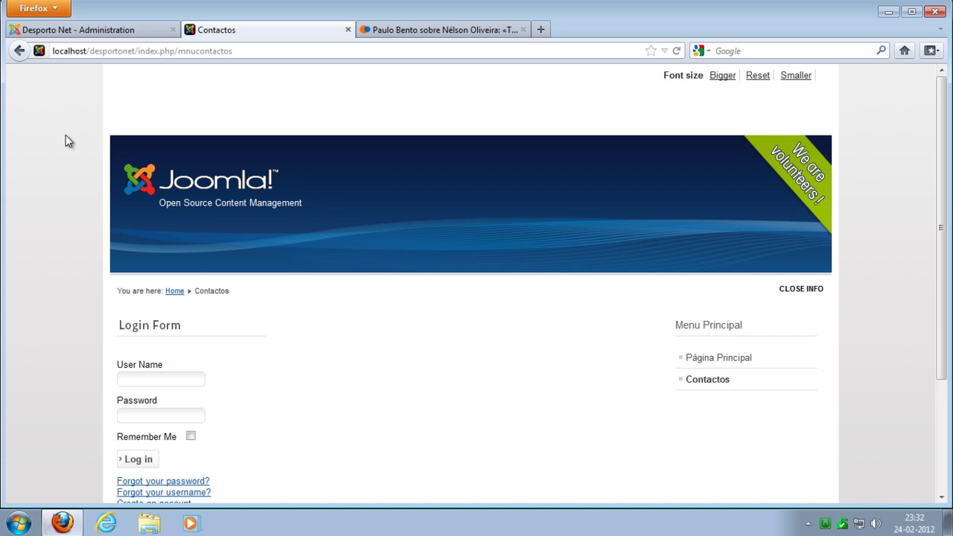
scroll(225, 359, down, 2)
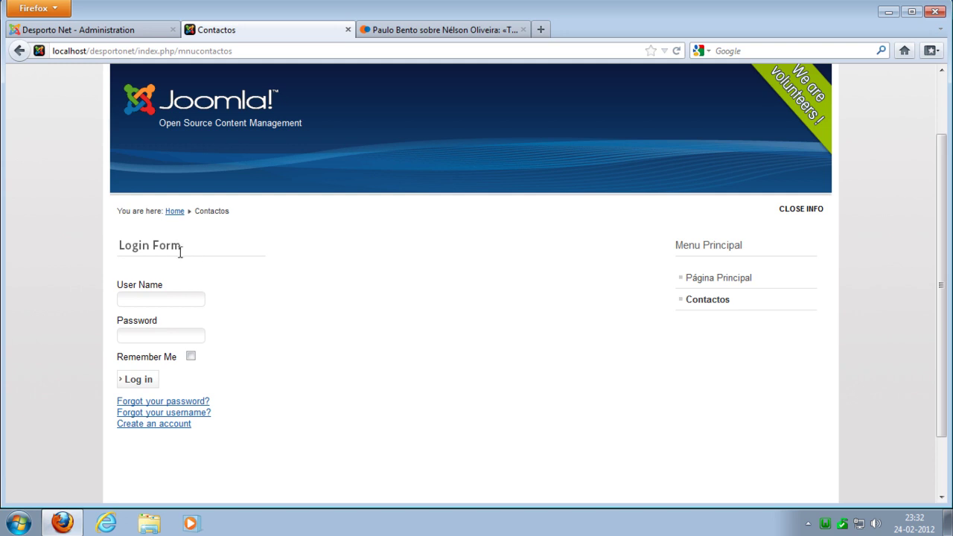
Step: Return to the administration, view the items of Menu1, and open the Module Manager's list of site modules
click(138, 30)
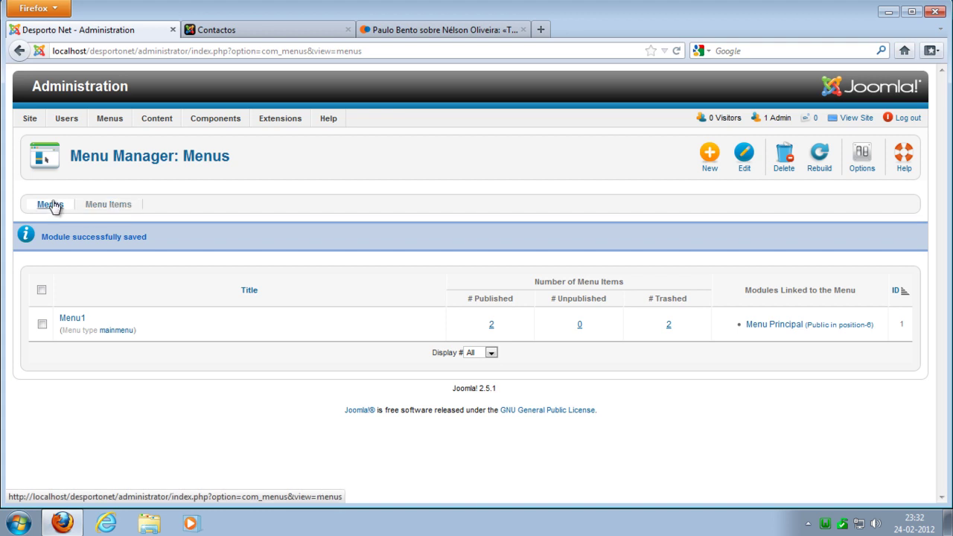
click(99, 209)
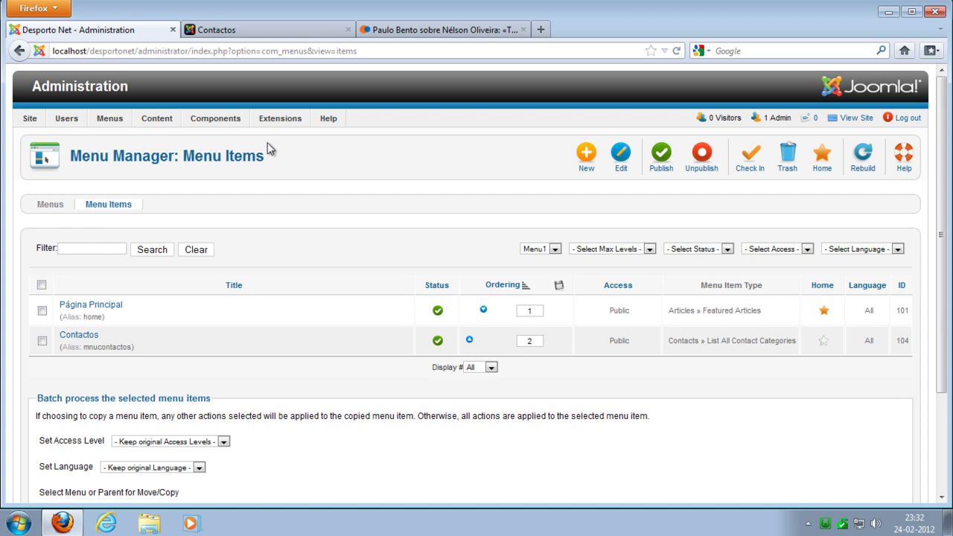
mouse_move(277, 128)
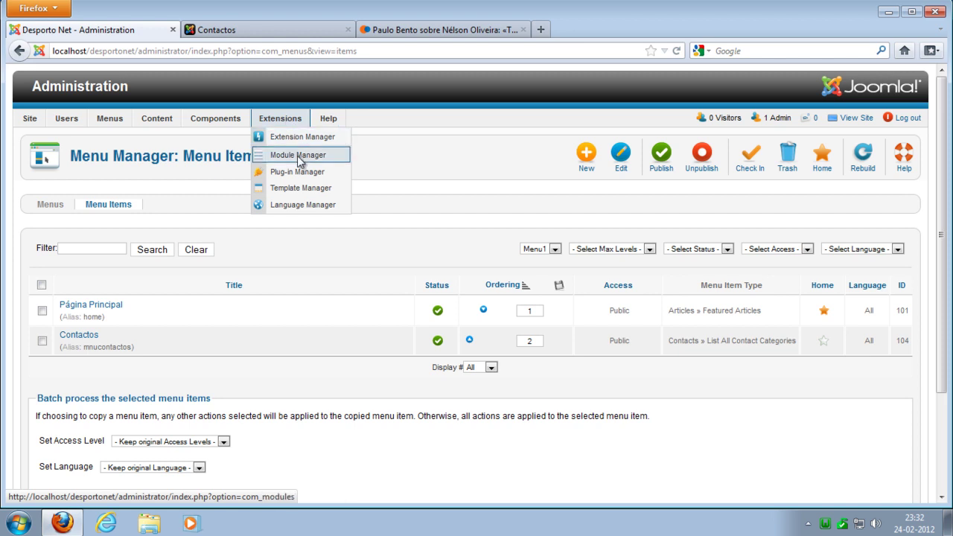
click(328, 161)
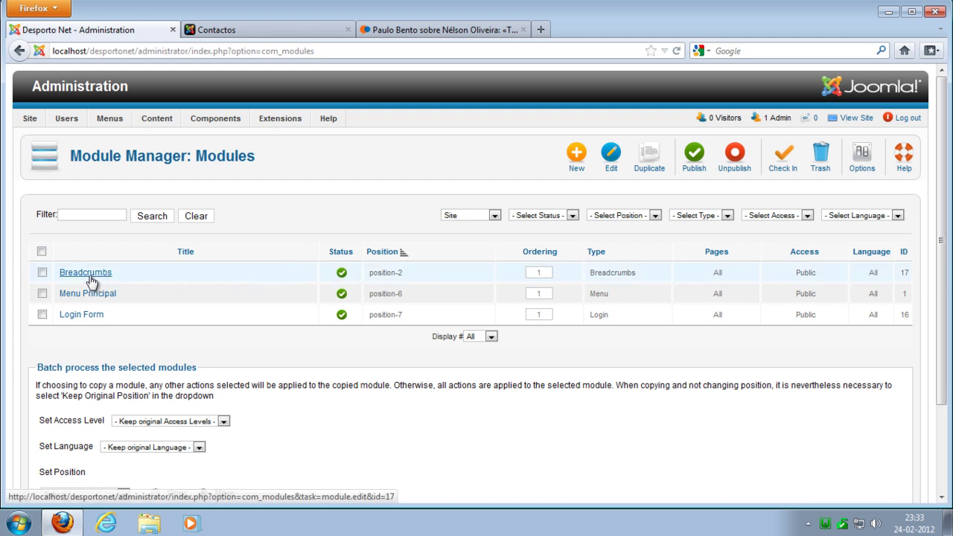
Step: Compare the breadcrumb trail and its Home entry on the Contactos page with the modules listed in the administration
click(253, 29)
drag(116, 212, 236, 213)
click(240, 211)
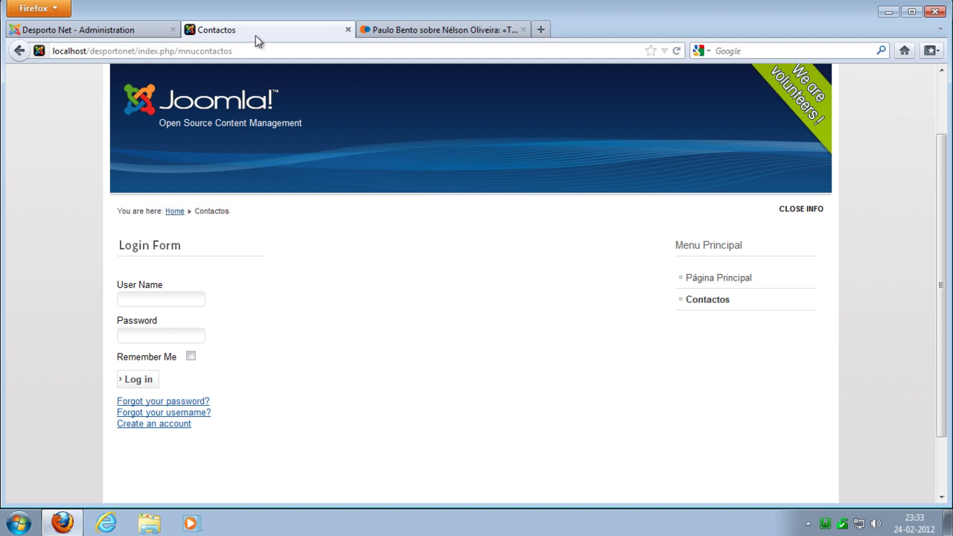
click(126, 30)
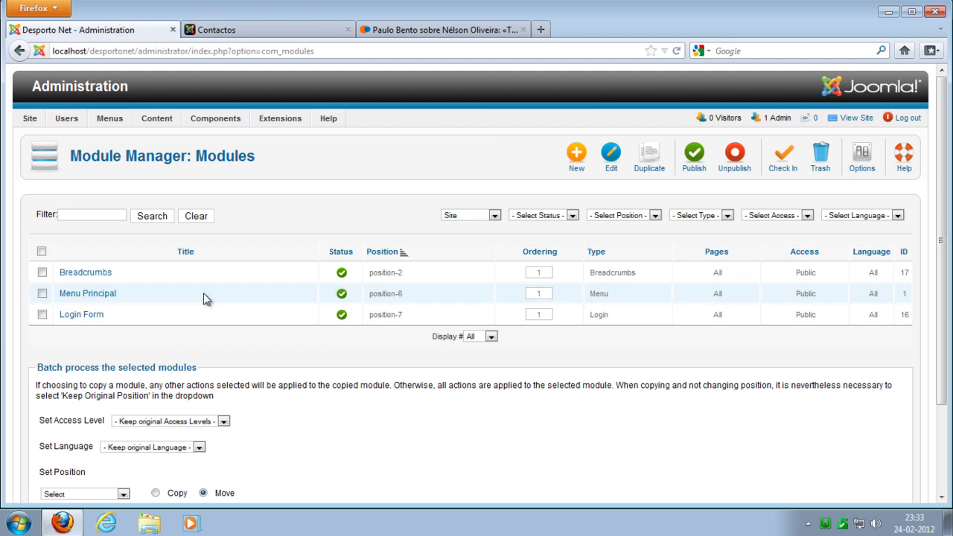
click(224, 31)
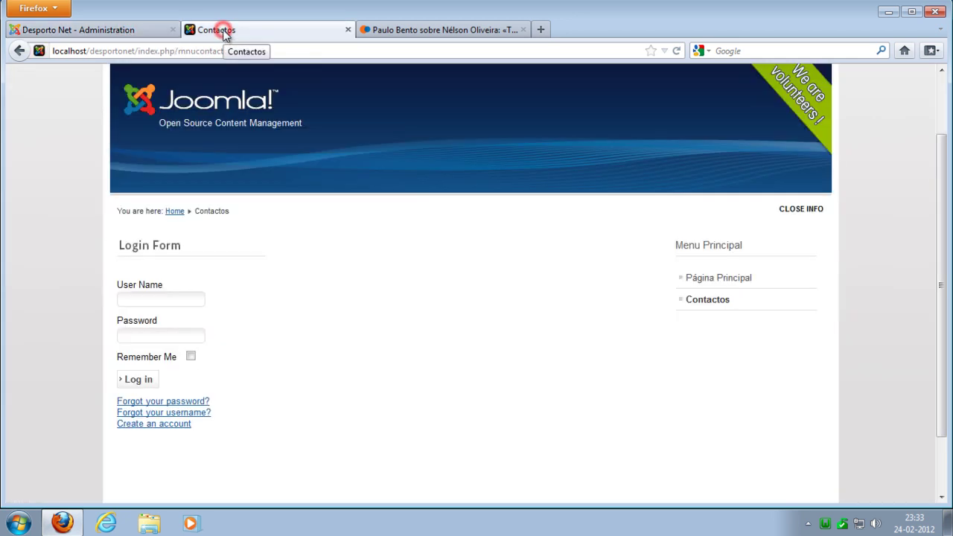
click(170, 212)
drag(179, 222, 190, 224)
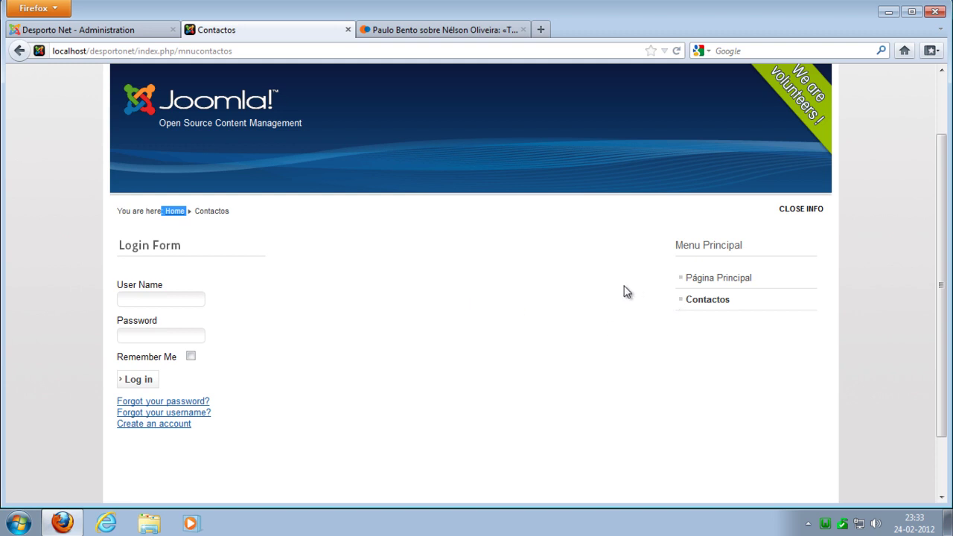
click(157, 217)
drag(191, 222, 191, 219)
Step: Set the Breadcrumbs module's text for the home entry to "Menu Principal" and save the module, keeping it open
click(142, 31)
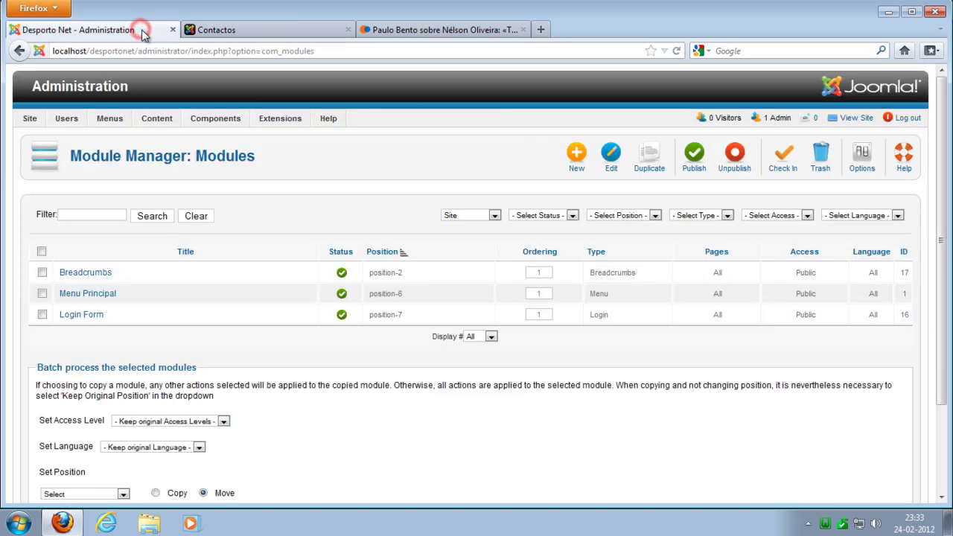
click(98, 273)
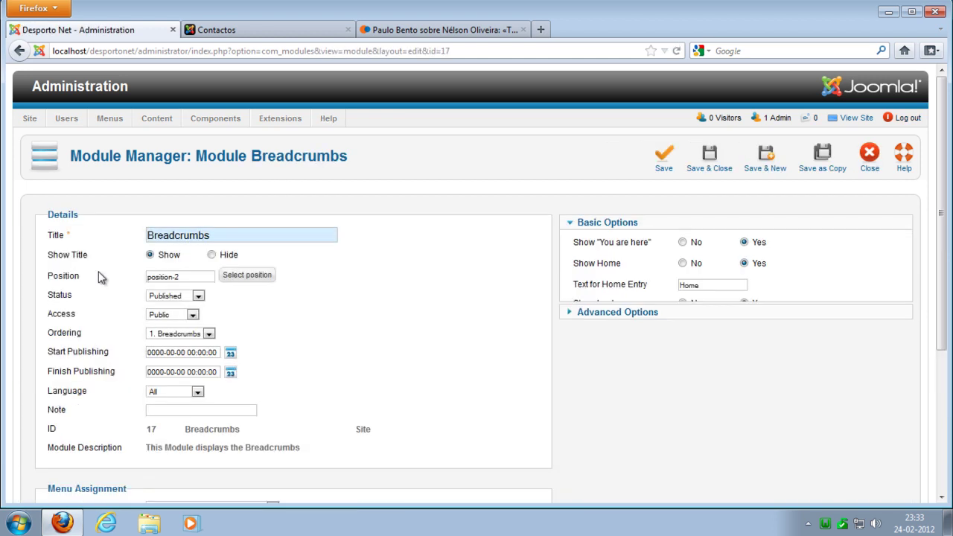
scroll(334, 372, down, 4)
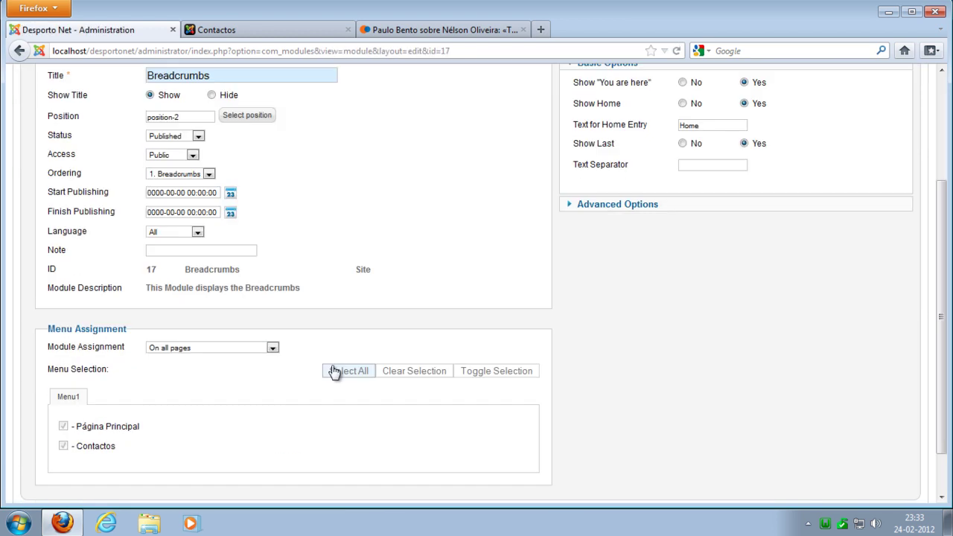
scroll(334, 372, up, 2)
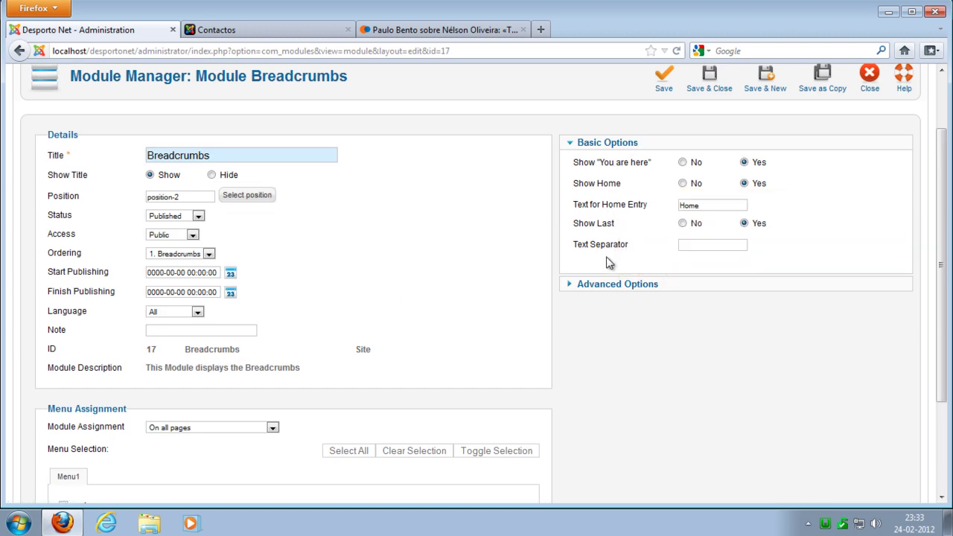
drag(722, 208, 674, 212)
text(Página Principal)
key(ctrl+a)
text(Menu Principal)
click(663, 78)
Step: Reload the site's Contactos page and open Página Principal to check the home entry in the breadcrumb trail
click(291, 29)
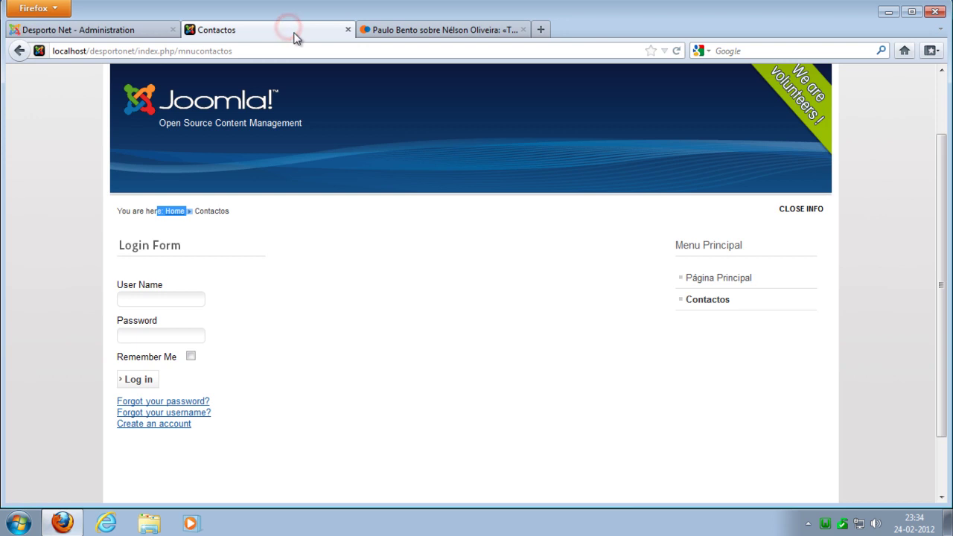
click(80, 253)
key(F5)
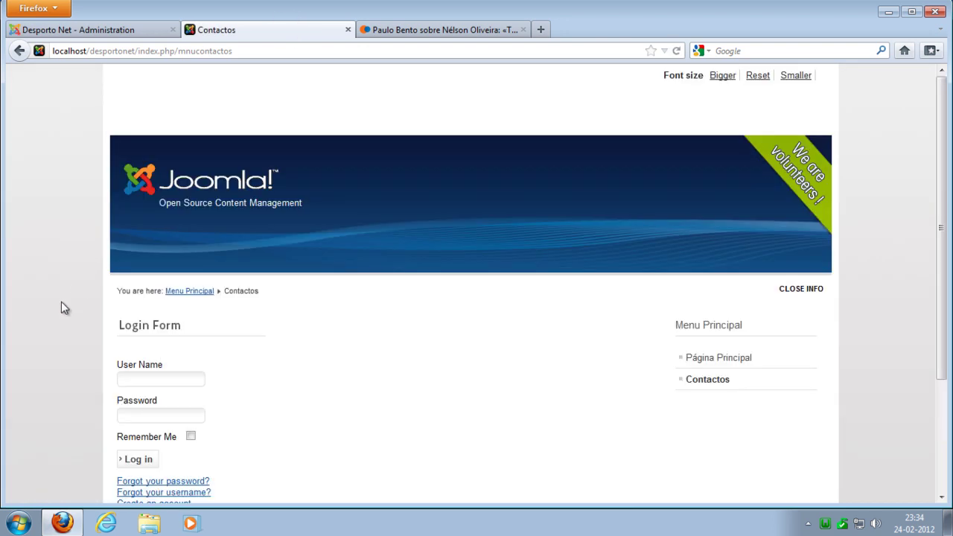
click(704, 359)
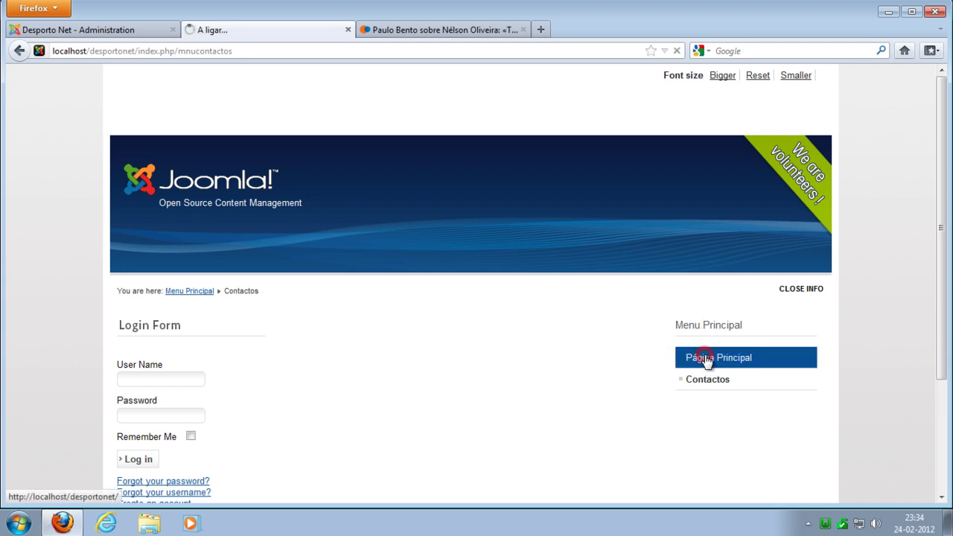
click(704, 361)
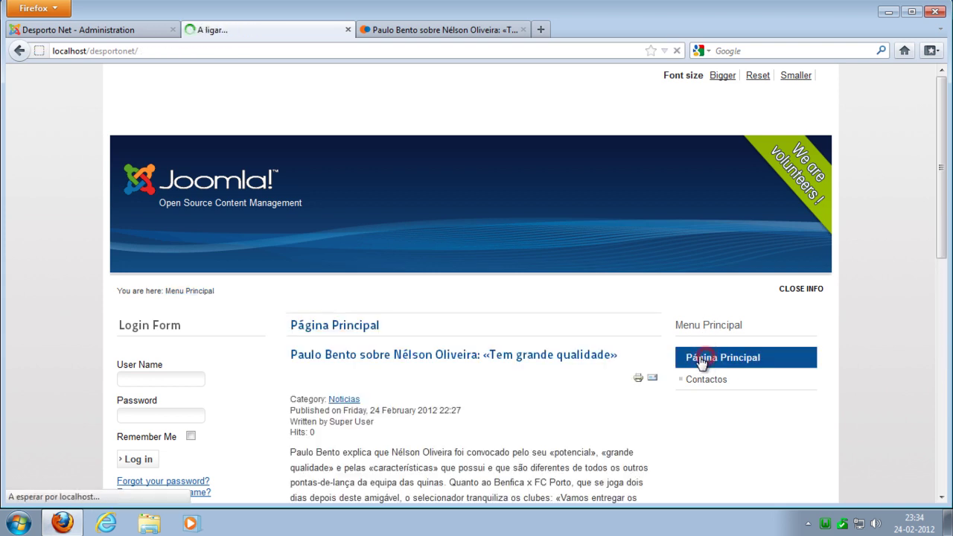
click(214, 291)
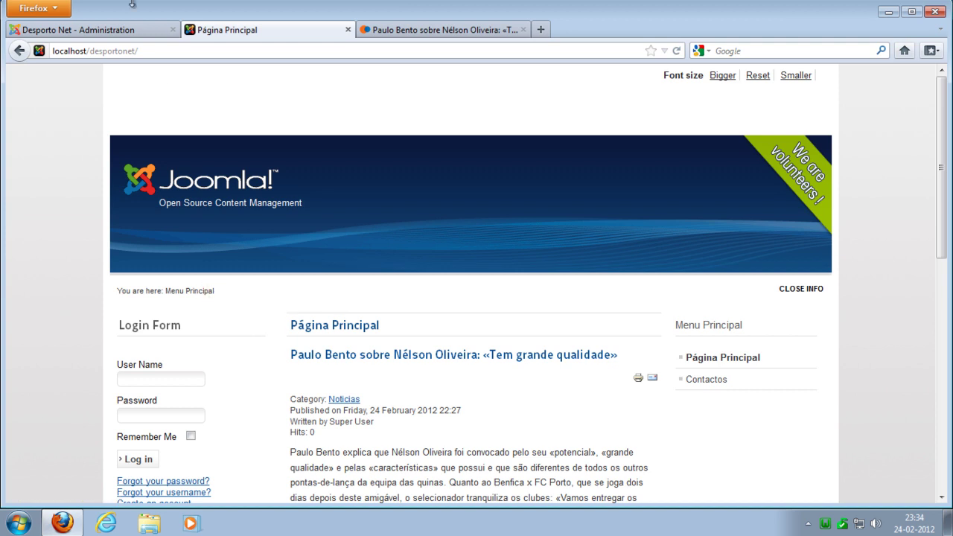
Step: Return to the administration and save and close the Breadcrumbs module
click(131, 30)
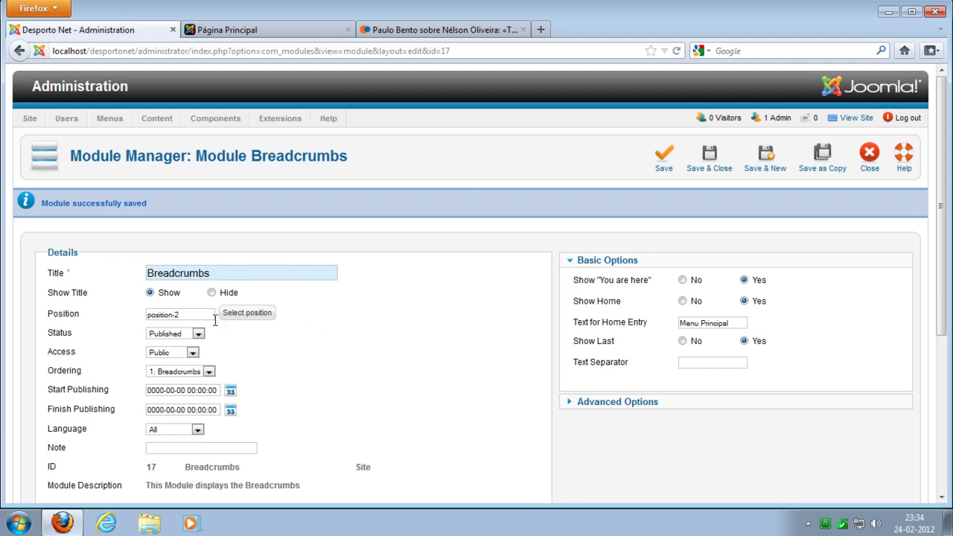
click(712, 170)
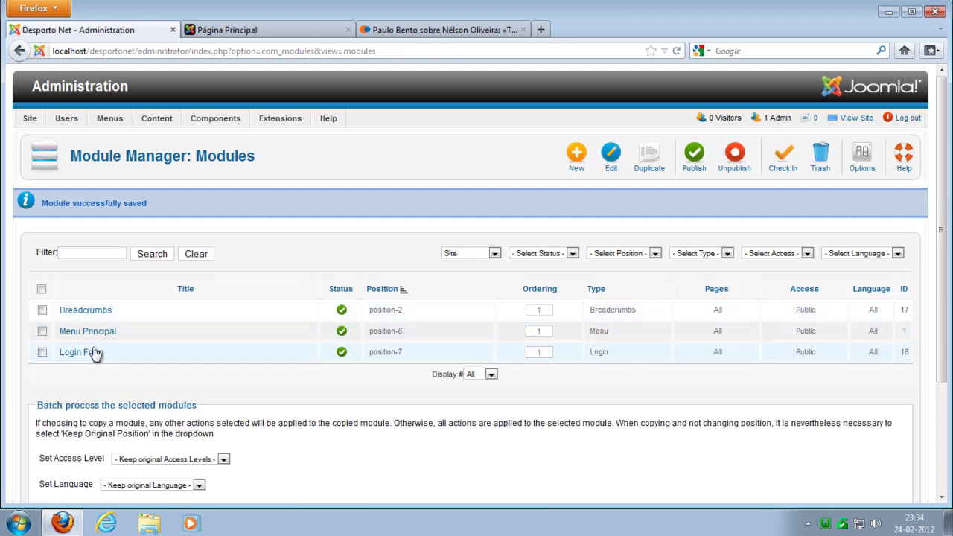
Step: Set the Login Form module's position to position-6 and save and close the module
click(89, 354)
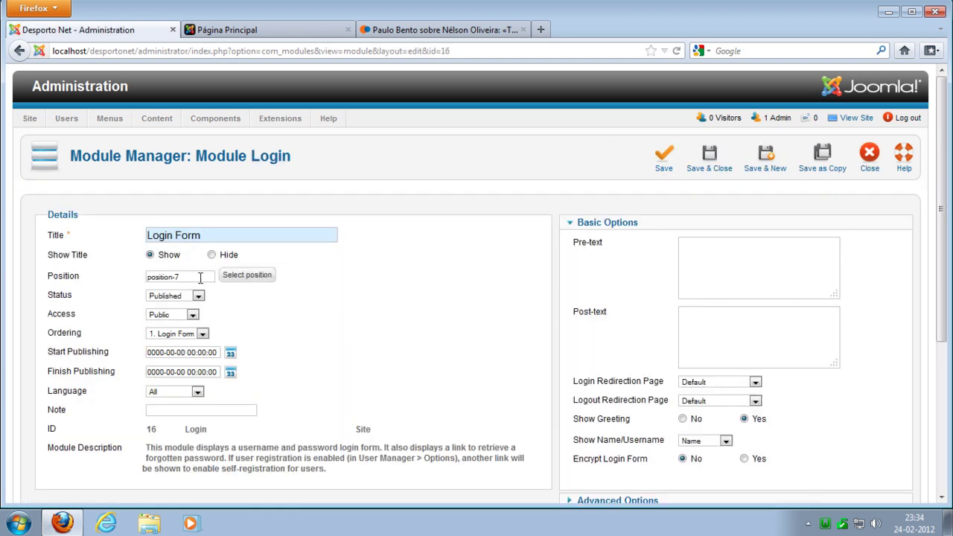
click(200, 277)
key(BackSpace)
text(6)
click(331, 312)
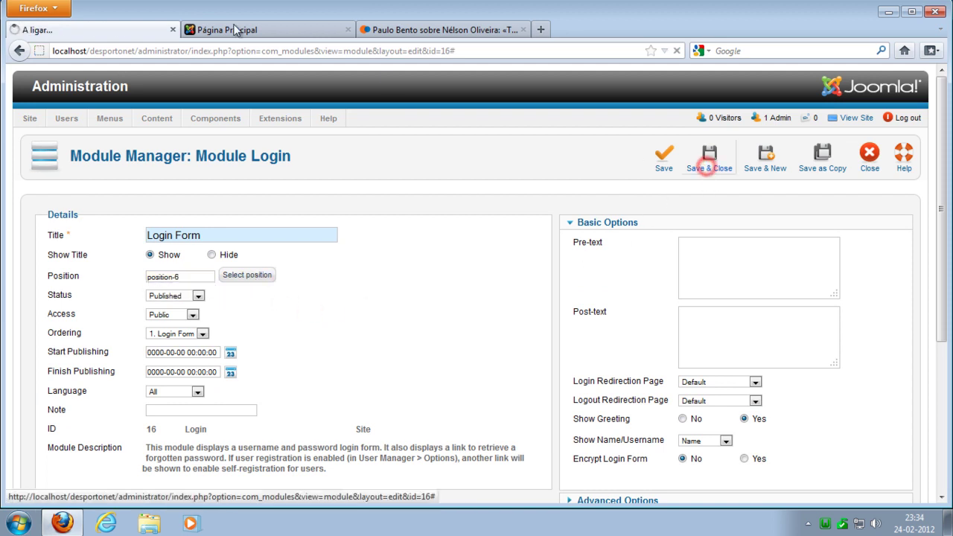
click(709, 160)
Step: Reload the site's Página Principal and check the placement of the login form relative to the menu and article
click(246, 31)
click(46, 196)
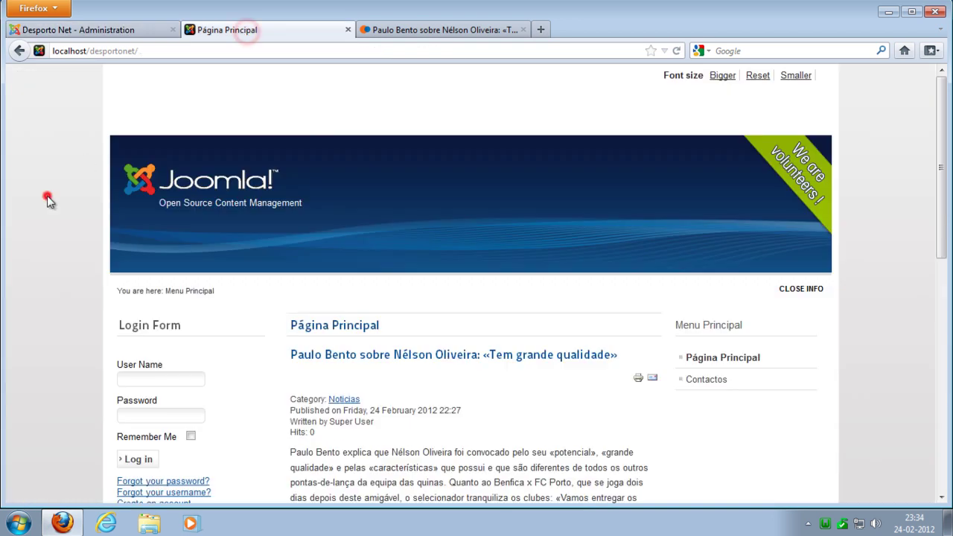
key(F5)
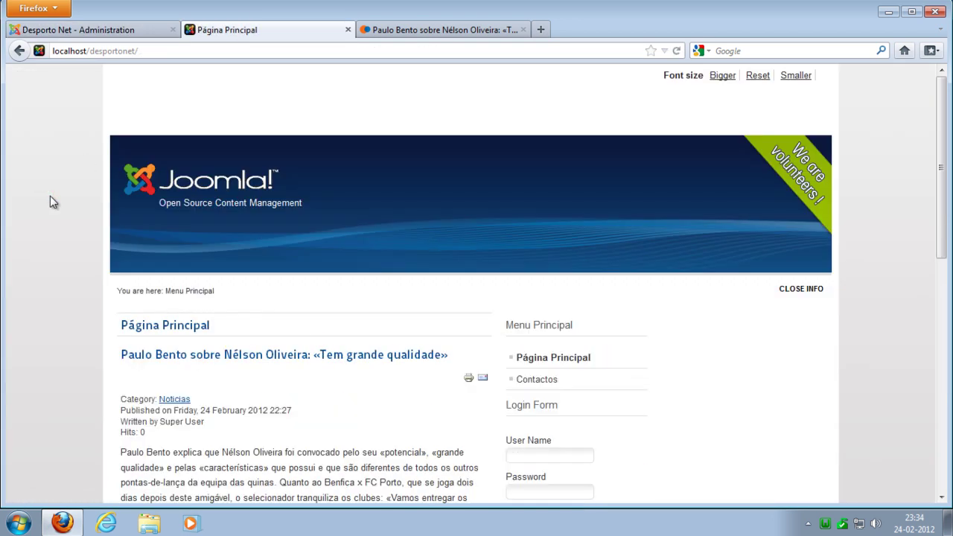
scroll(55, 333, down, 4)
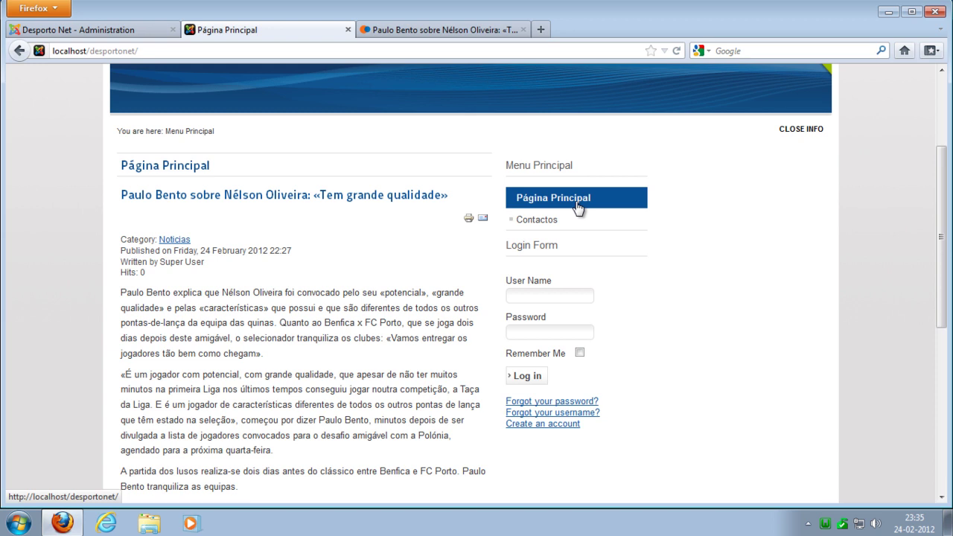
Step: Set the Menu Principal module's position to position-7, save and close it, and recheck the module's settings
click(124, 31)
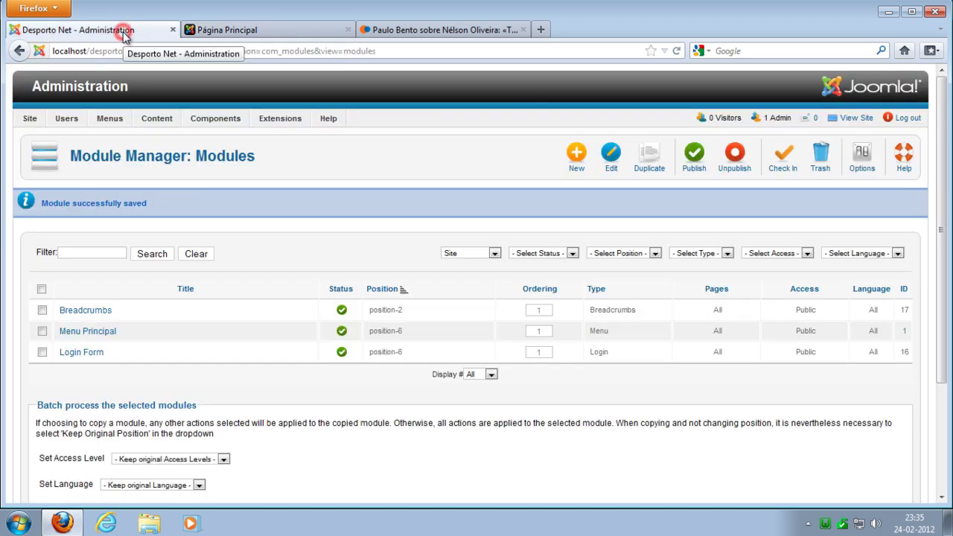
click(102, 332)
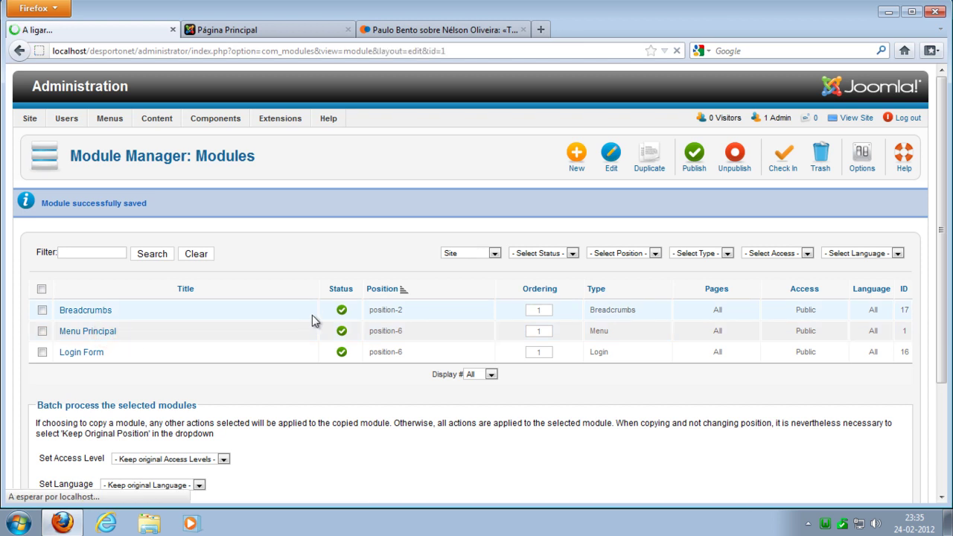
click(207, 276)
key(BackSpace)
text(7)
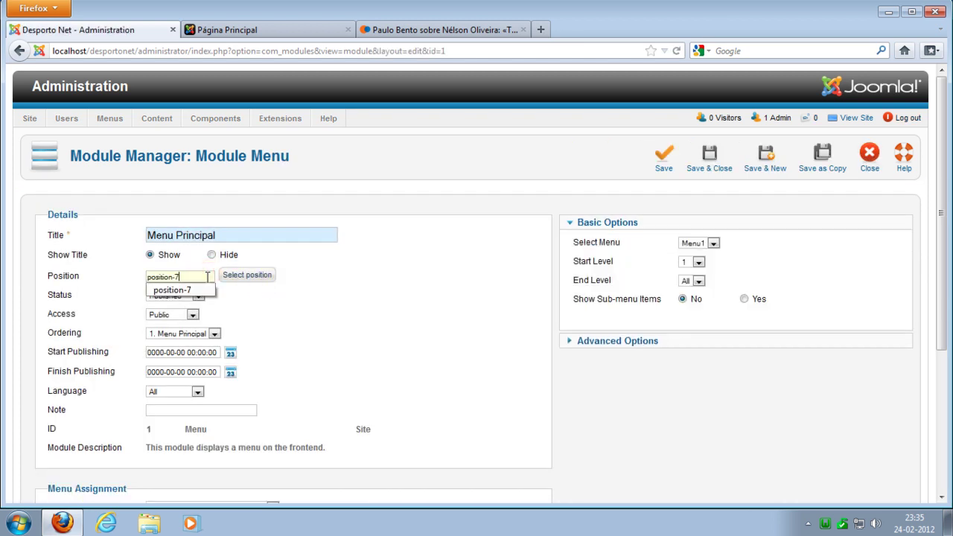
click(713, 160)
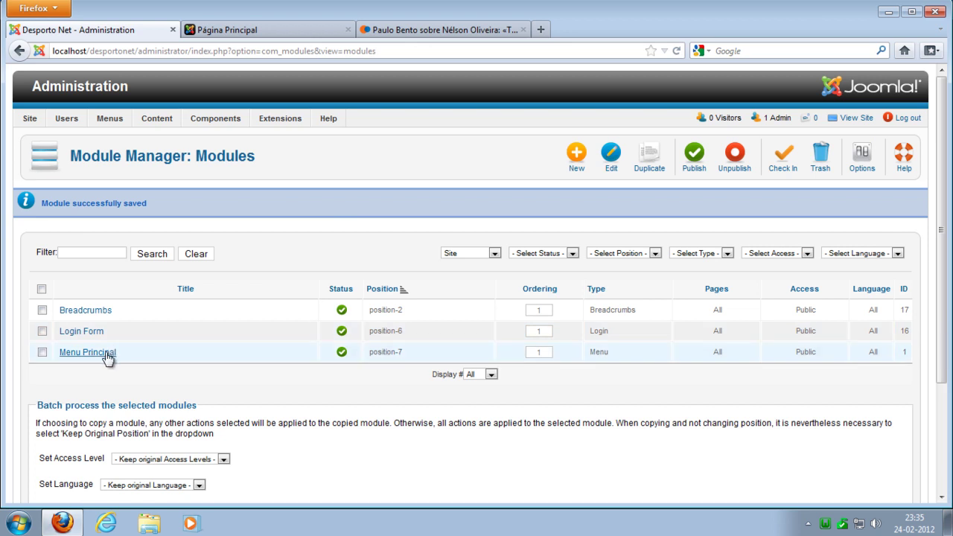
click(106, 353)
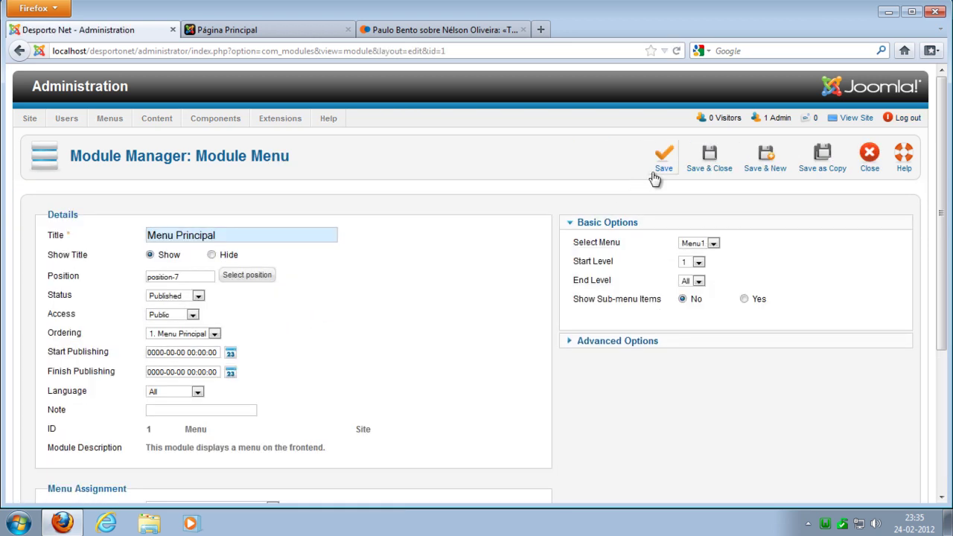
click(711, 161)
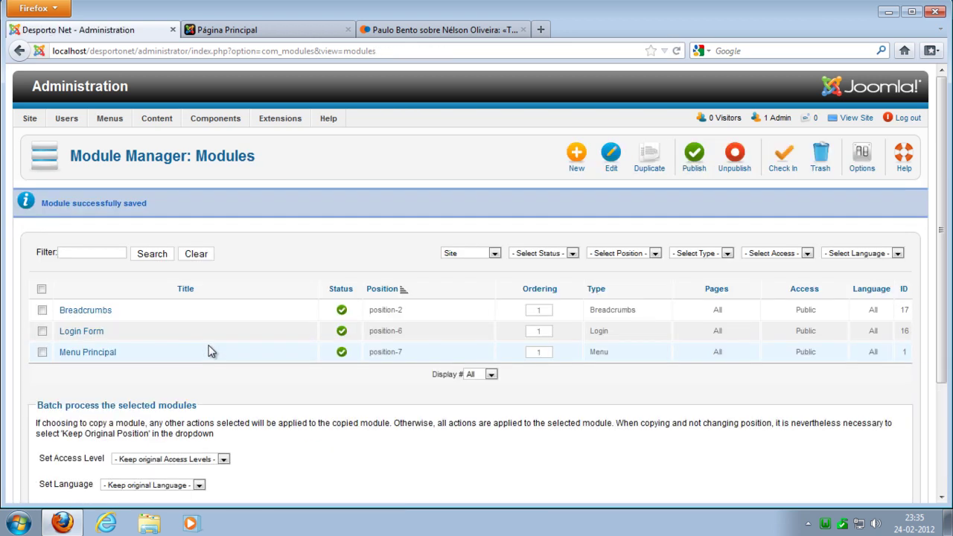
Step: Set the Login Form module's position back to position-7 and save and close the module
click(88, 332)
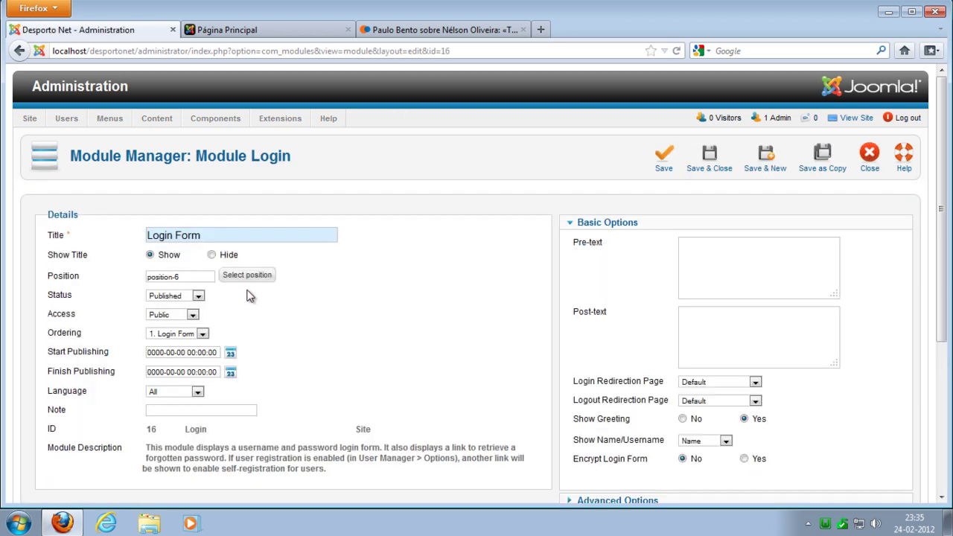
click(194, 277)
key(BackSpace)
text(7)
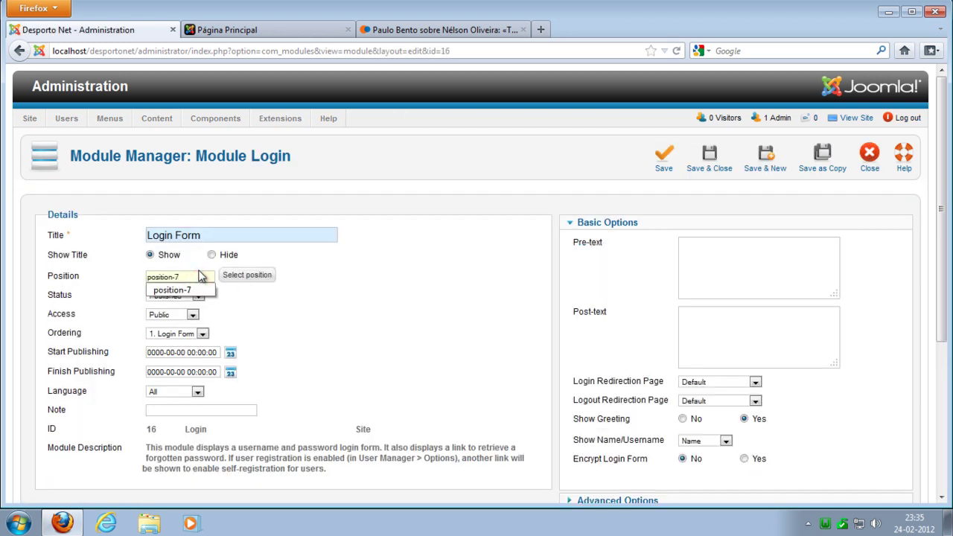
click(714, 160)
Step: Reload the site's Página Principal and examine the placement of the menu and login form down the page
click(235, 30)
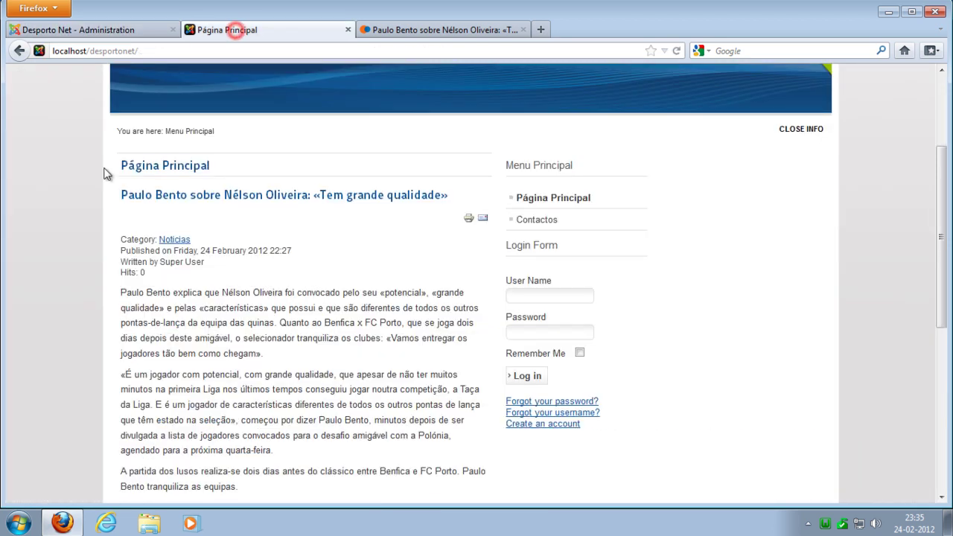
key(F5)
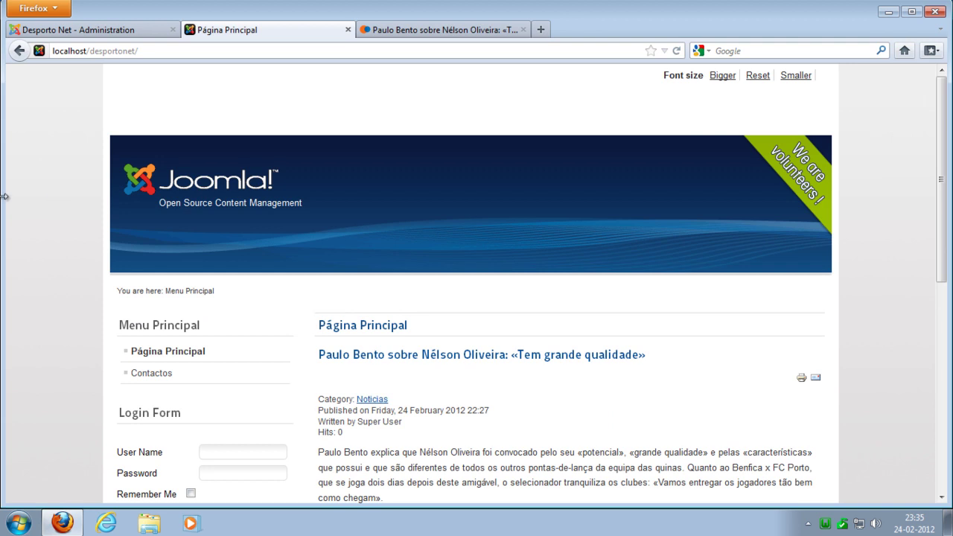
scroll(50, 246, down, 5)
scroll(49, 246, down, 3)
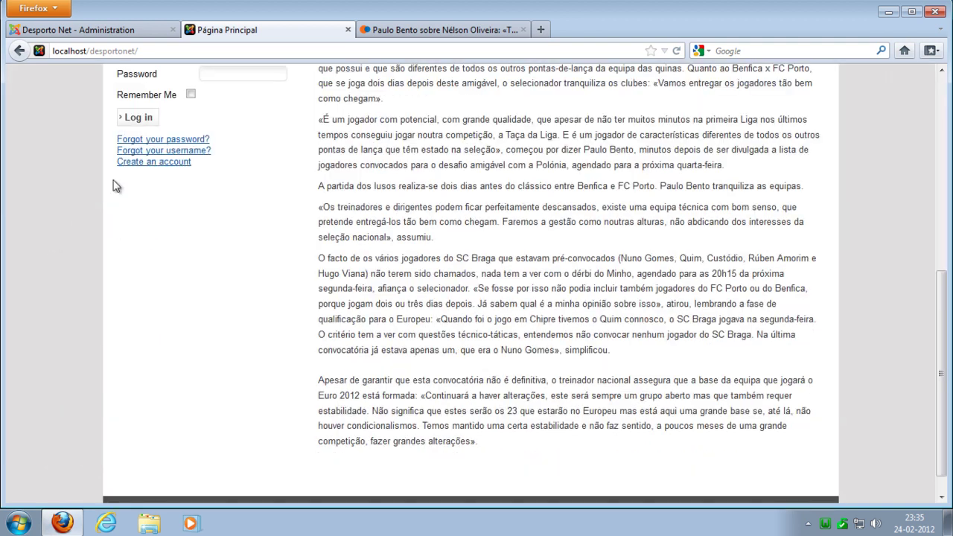
Step: Return to the site administration and review the menu list and the module linked to Menu1
scroll(67, 208, up, 10)
click(108, 30)
mouse_move(184, 156)
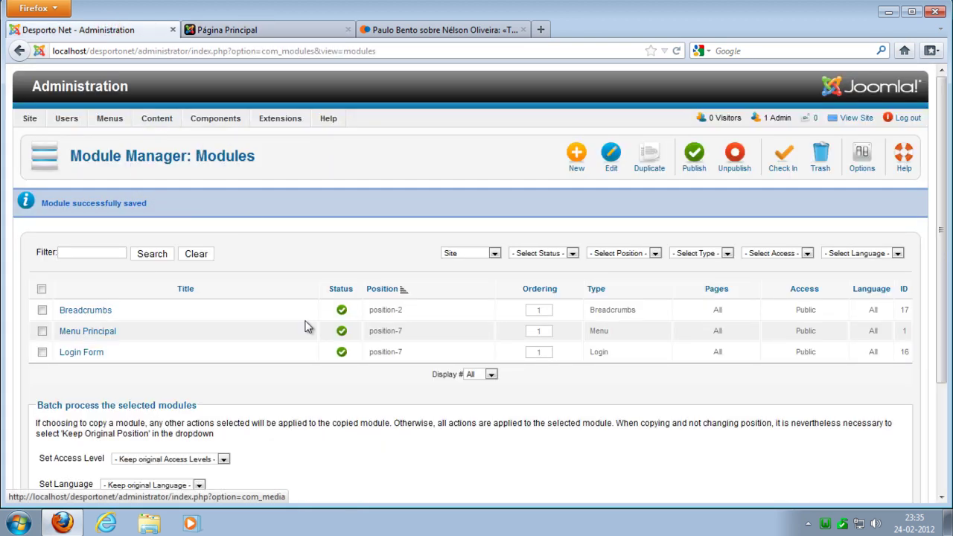
mouse_move(116, 131)
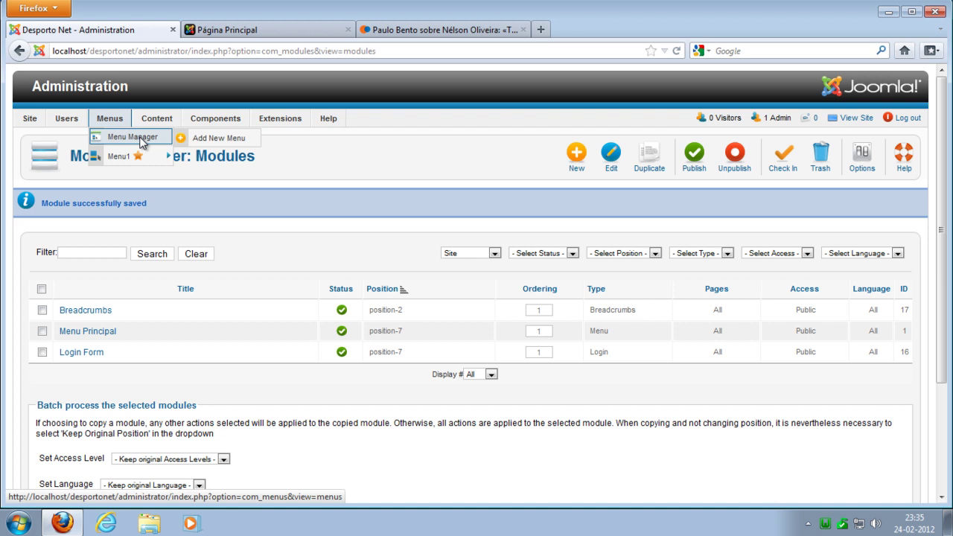
click(156, 138)
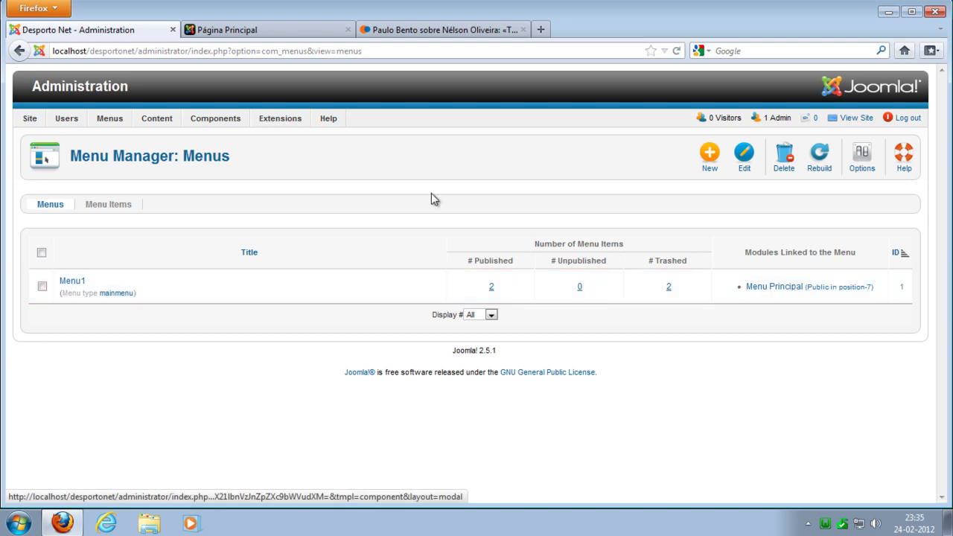
Step: Create a new Who's Online module from the Module Manager and title it Visitas
mouse_move(272, 123)
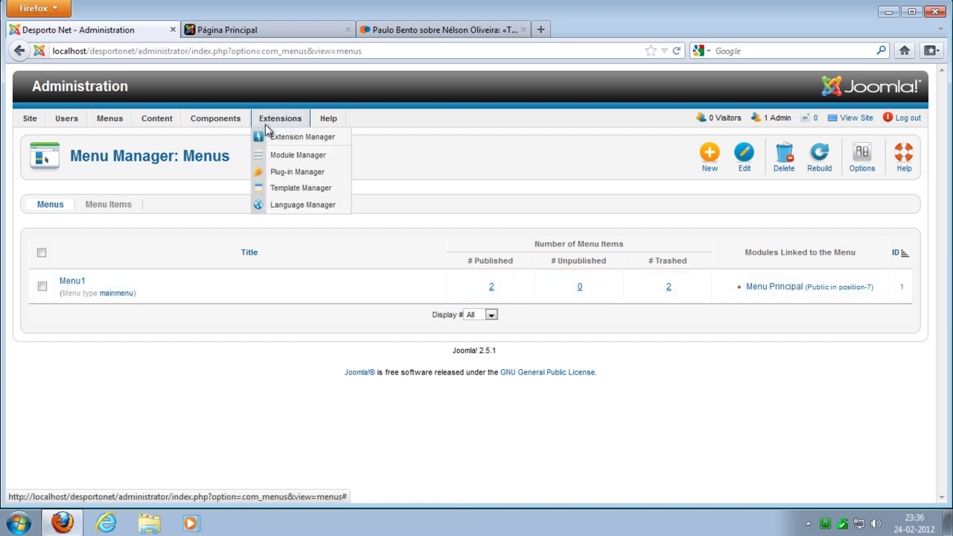
click(320, 157)
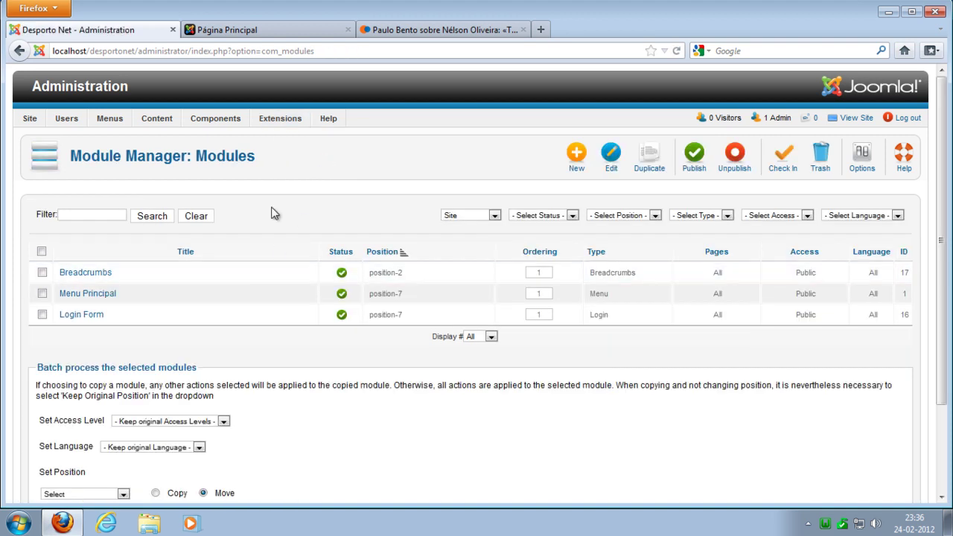
mouse_move(281, 121)
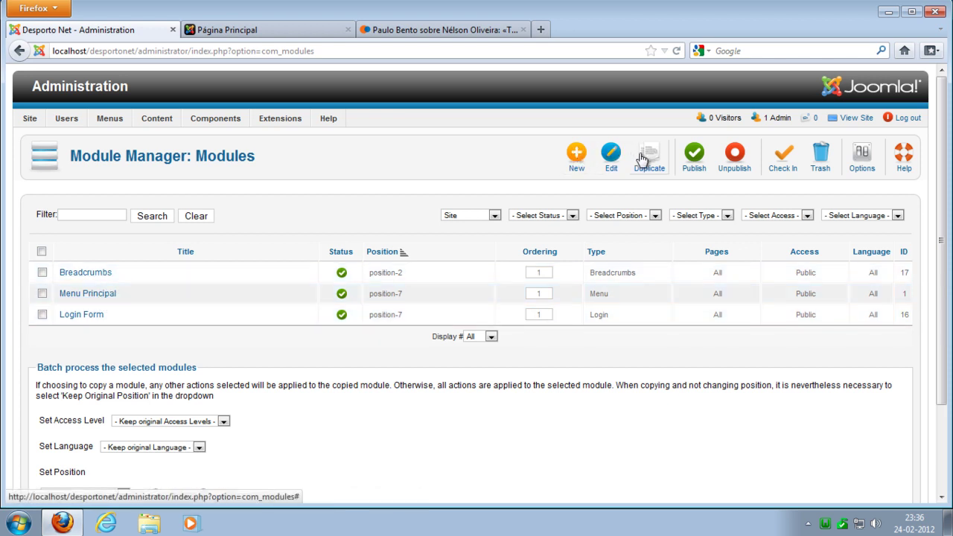
click(577, 157)
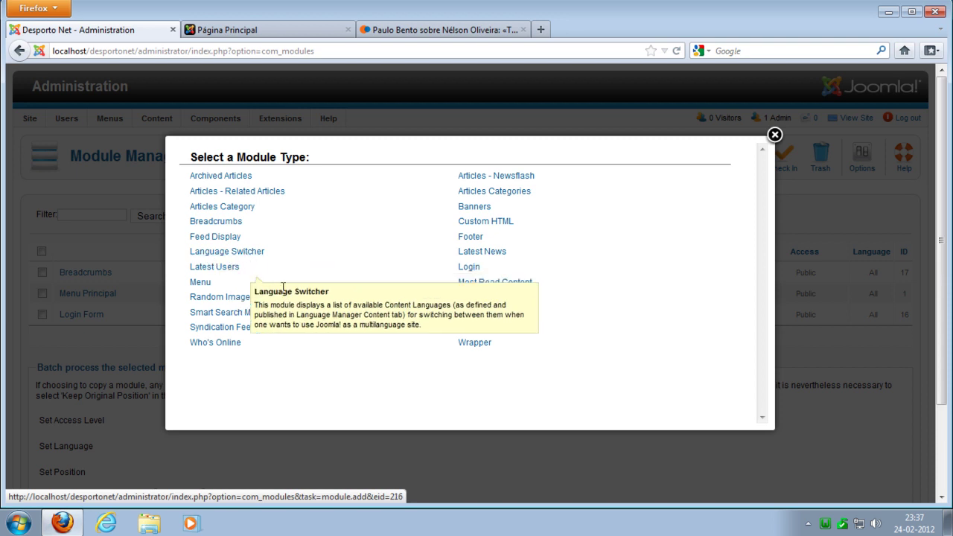
click(216, 345)
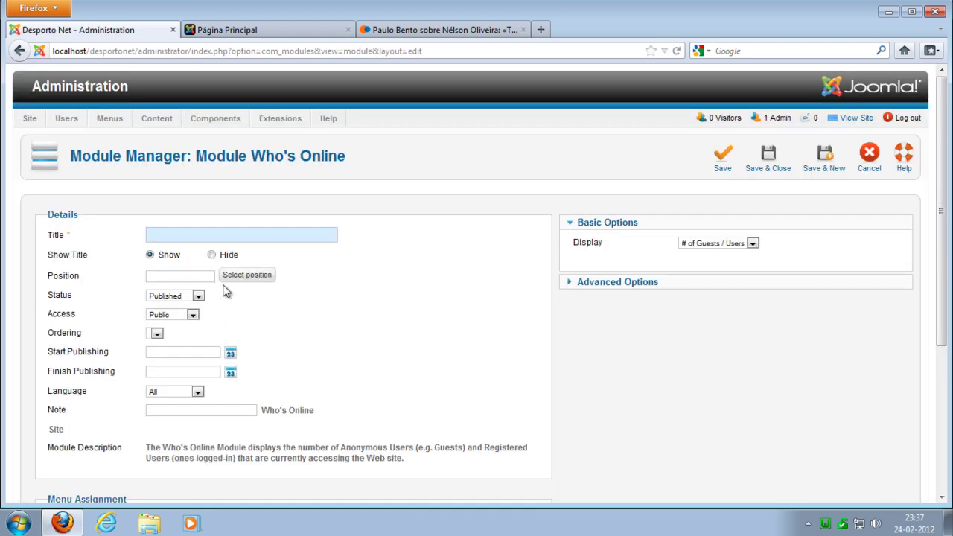
click(233, 236)
text(Visitas)
Step: Set the Visitas module's position to position-5, check its menu assignment, and save and close it
click(245, 277)
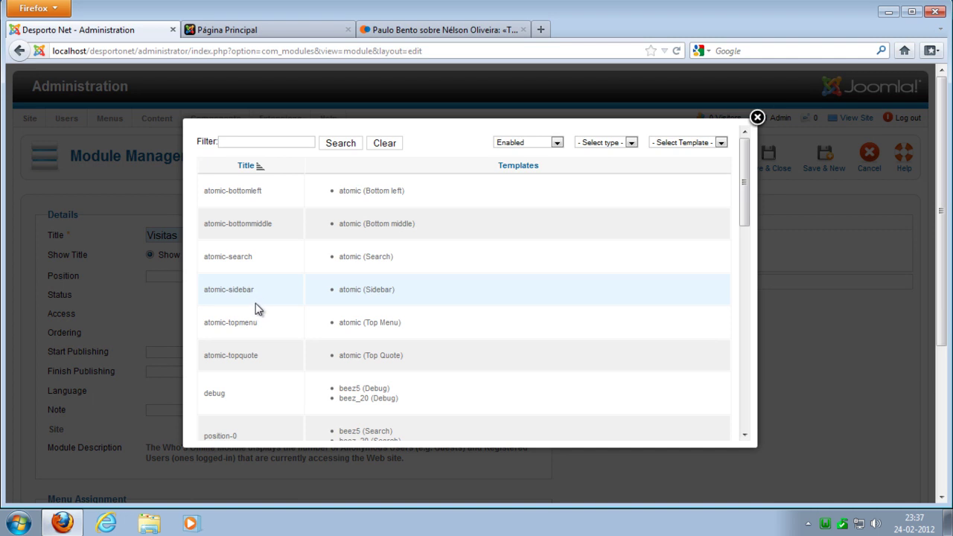
scroll(255, 305, down, 2)
scroll(258, 310, down, 2)
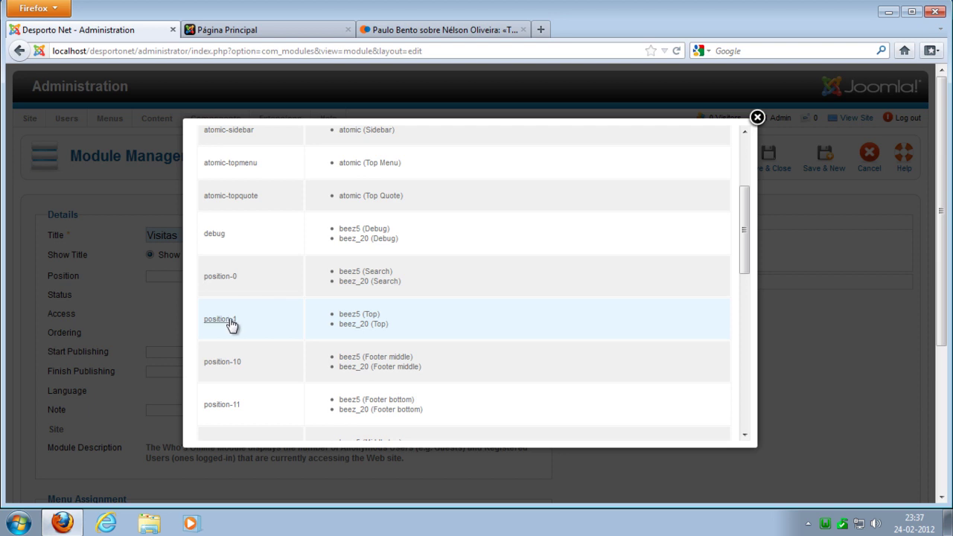
scroll(230, 321, down, 8)
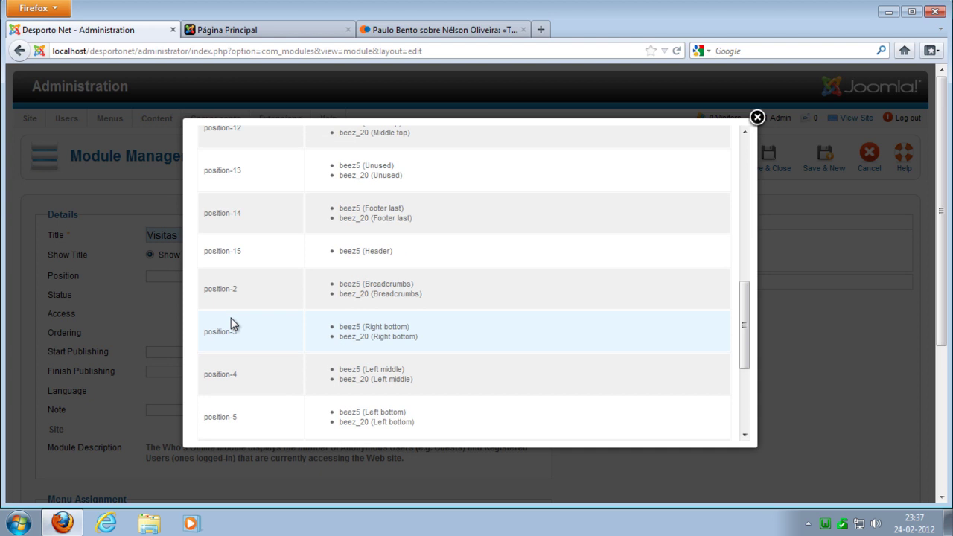
click(223, 418)
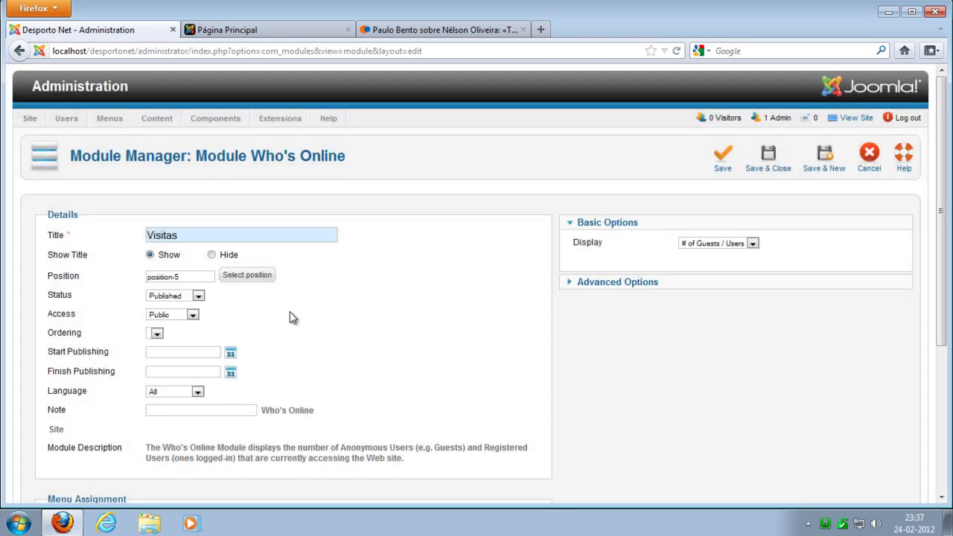
scroll(275, 333, down, 4)
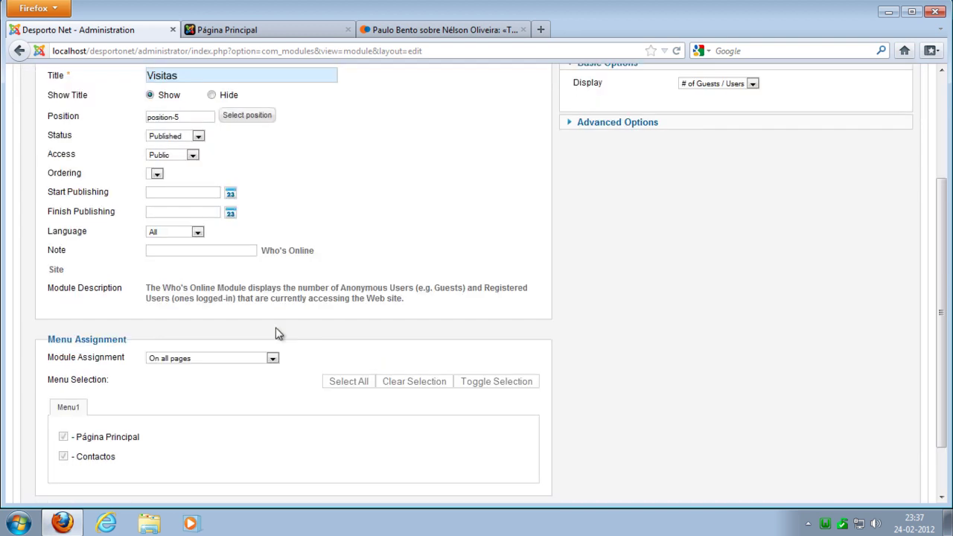
scroll(299, 345, up, 4)
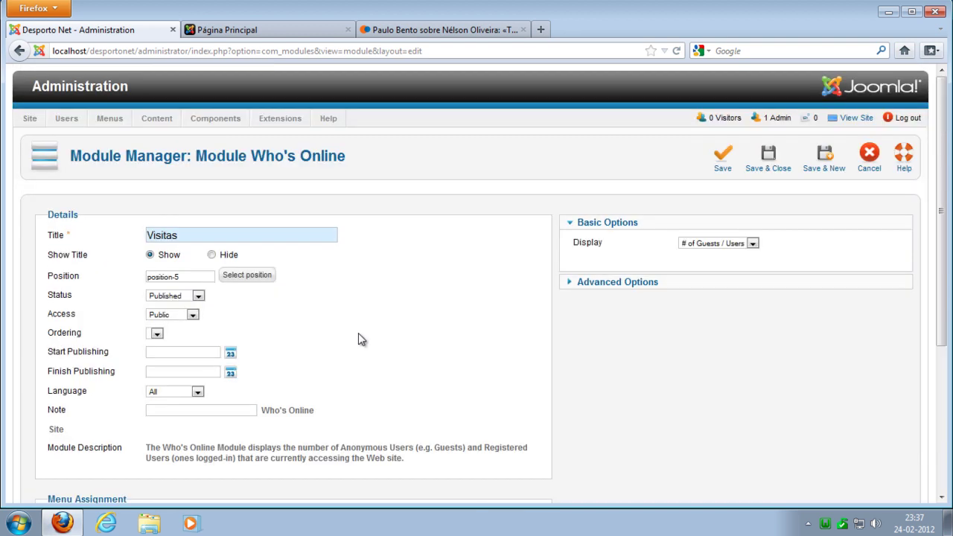
click(766, 162)
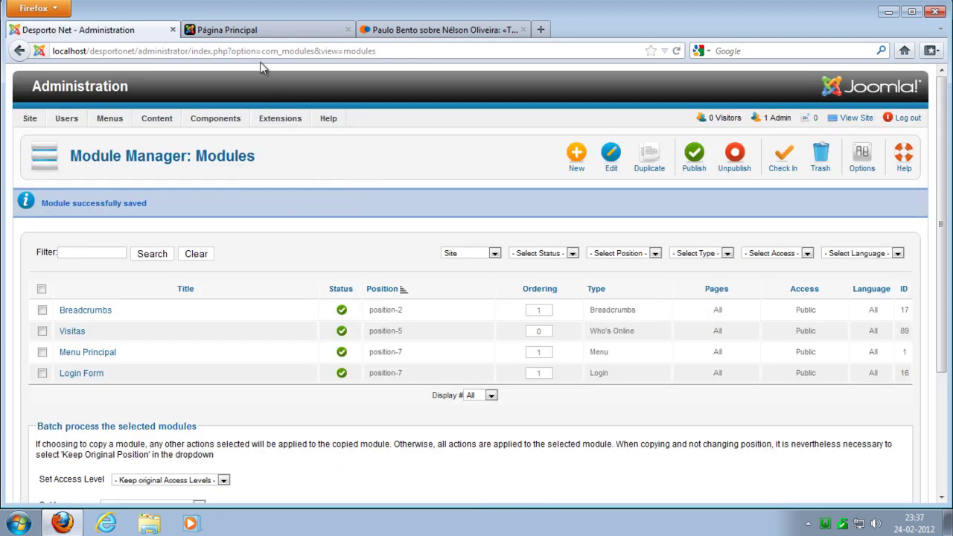
Step: Reload the site's Página Principal, examine the Visitas module's placement and text, and return to the administration
click(245, 29)
click(58, 186)
key(F5)
scroll(71, 213, down, 5)
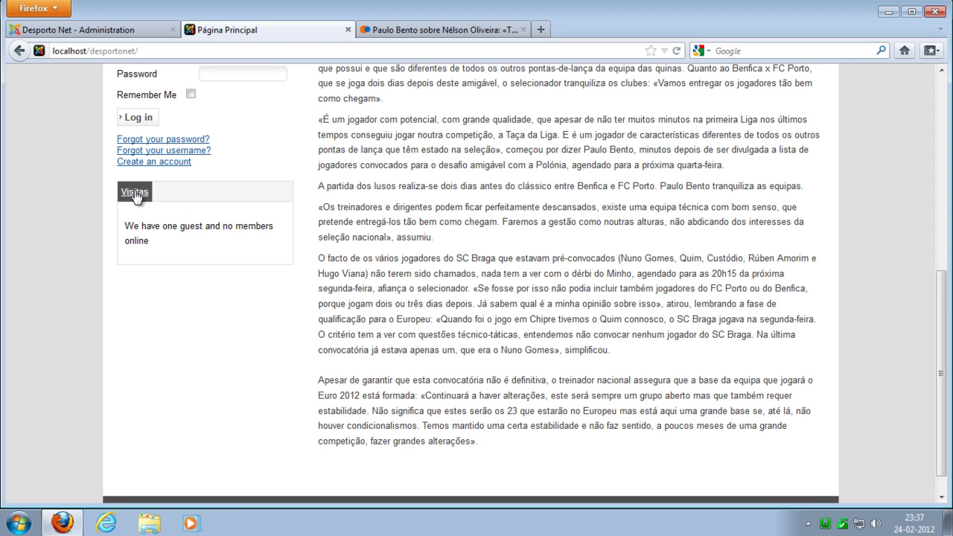
drag(125, 225, 281, 244)
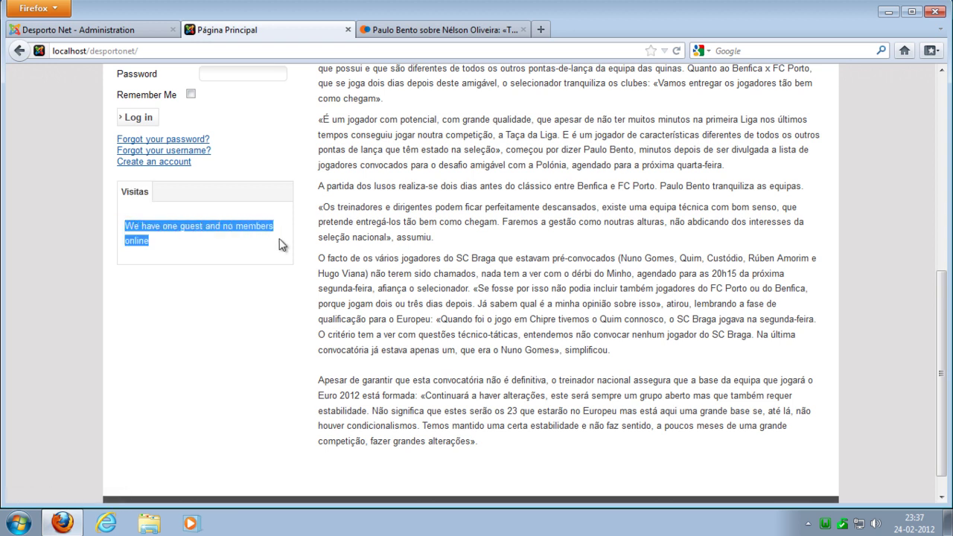
scroll(70, 261, up, 10)
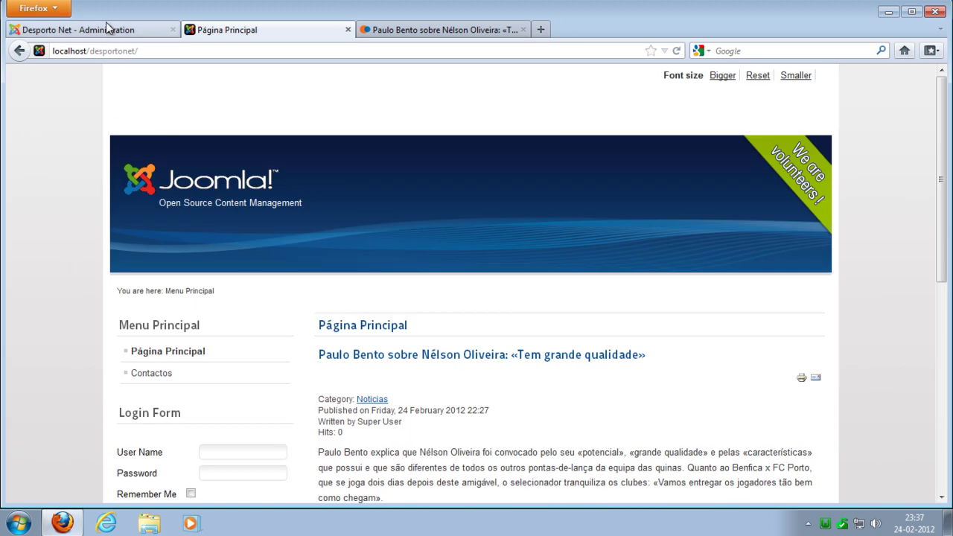
click(106, 29)
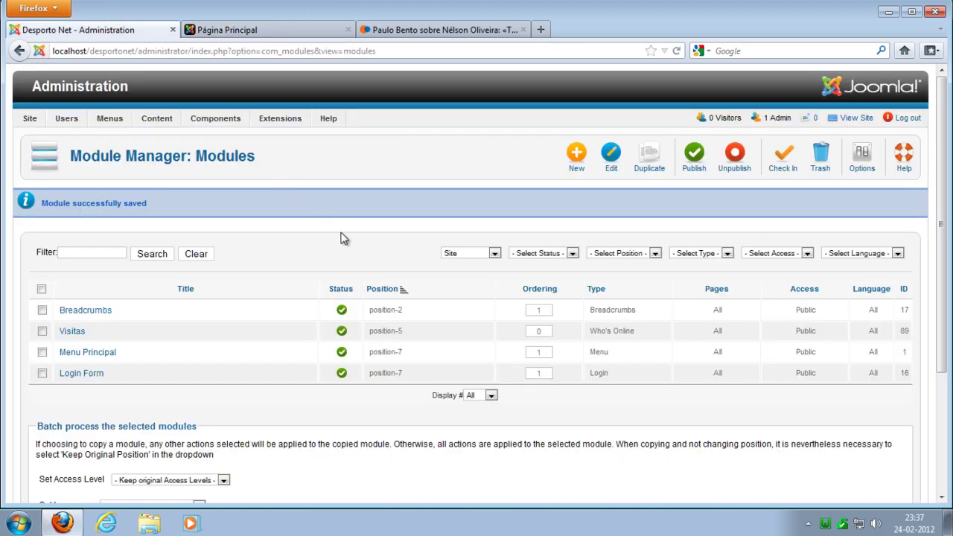